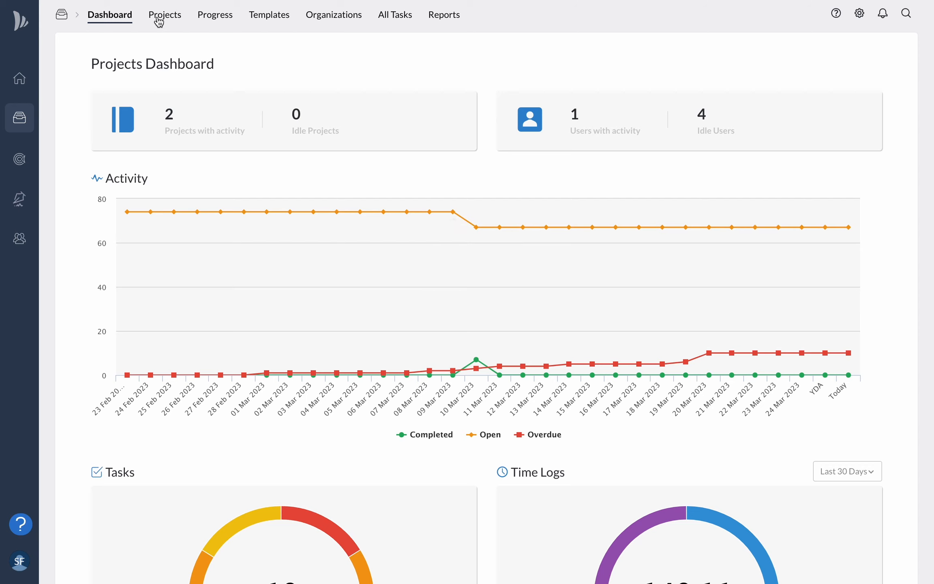
# View the insights of the first active project and open that project.
pyautogui.moveTo(188, 151)
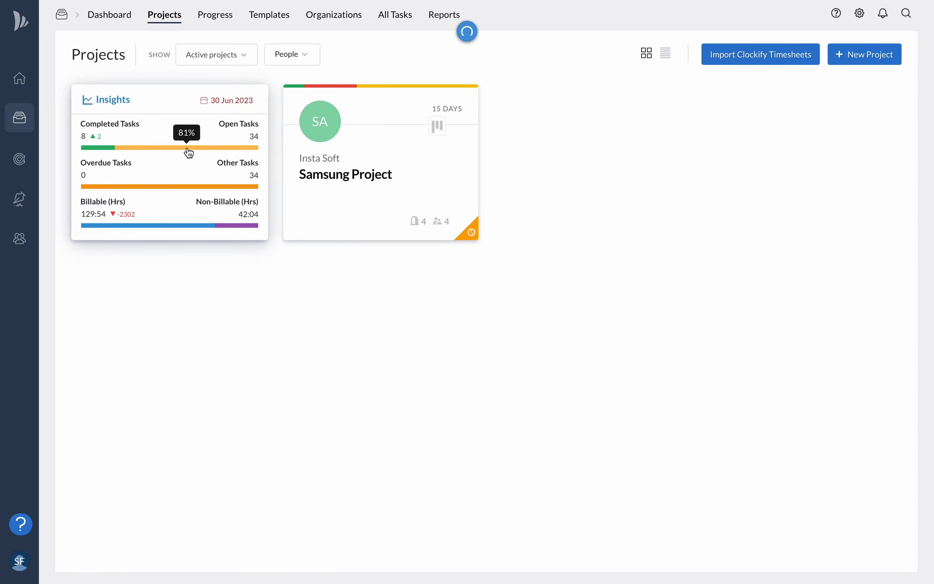
pyautogui.click(188, 151)
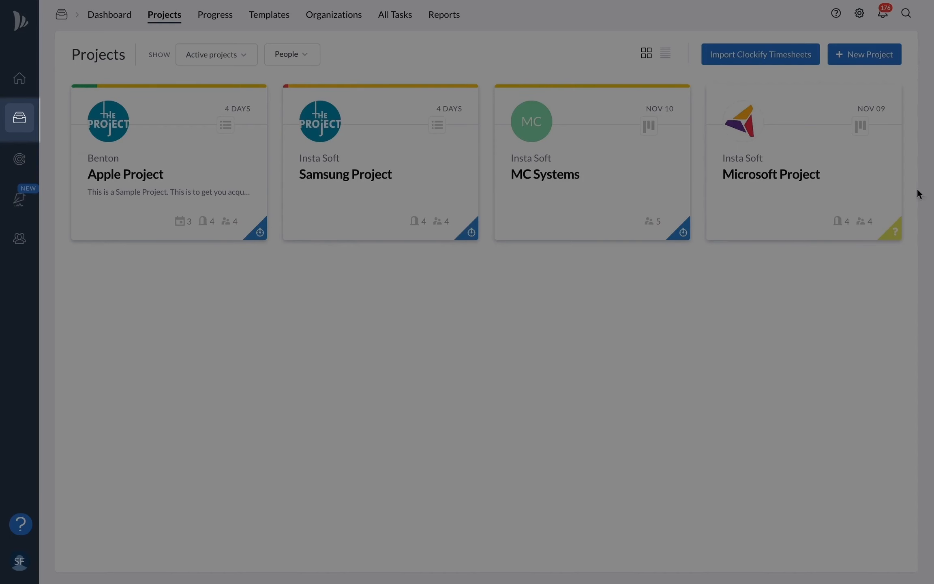
# Start a new project from the Blank template, named "Nokia Project" and using the Board view.
pyautogui.click(891, 57)
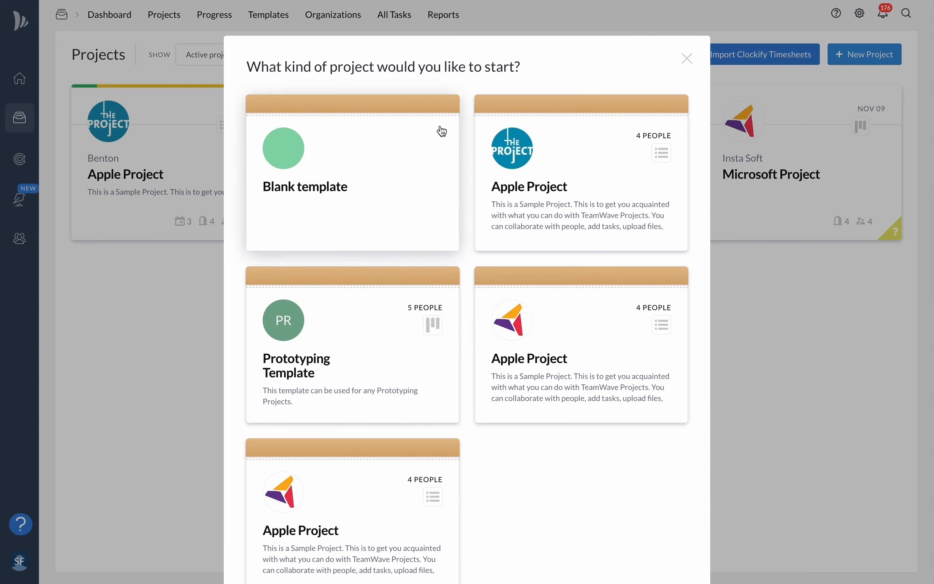
pyautogui.click(369, 164)
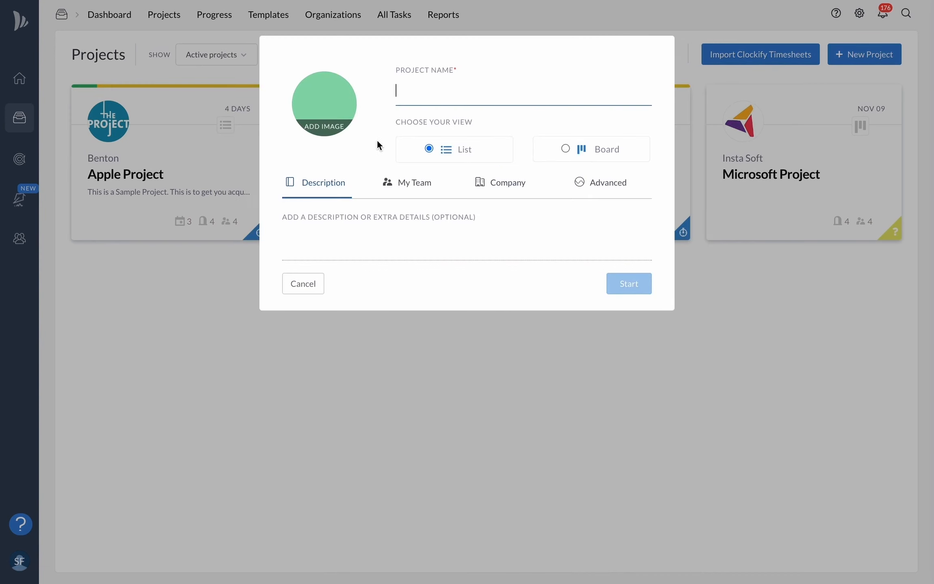
pyautogui.write('Nokia Project')
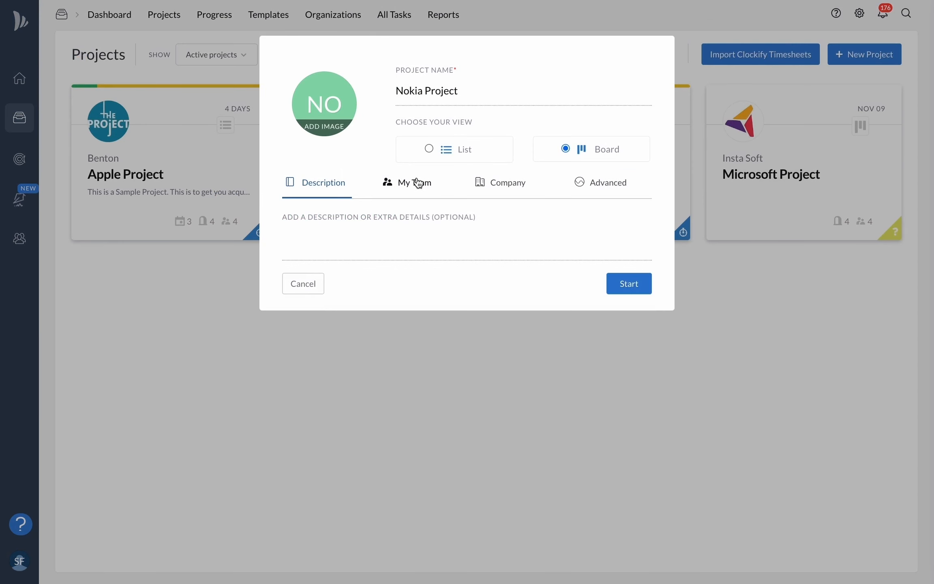
# Add two team members to the new Nokia Project.
pyautogui.click(419, 182)
pyautogui.click(325, 250)
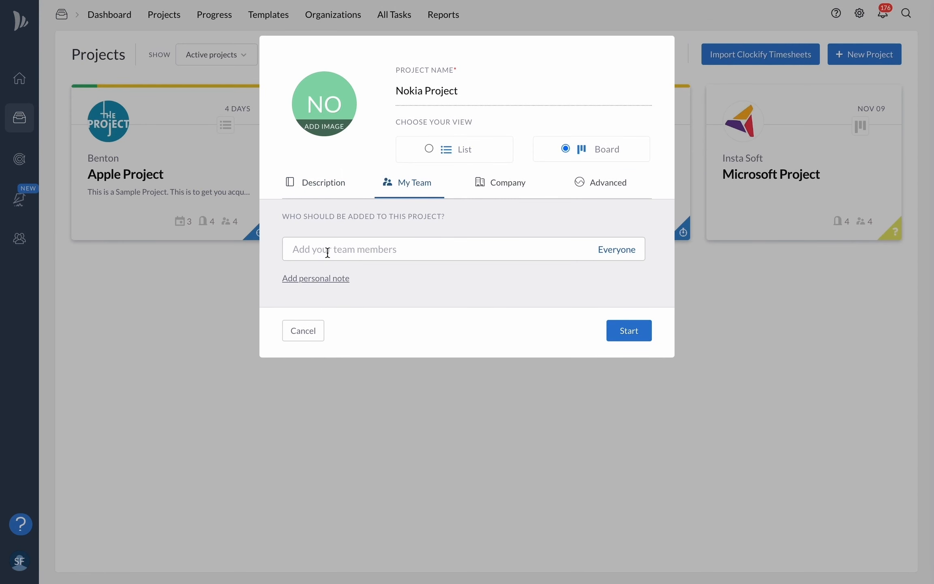
pyautogui.write('ale')
pyautogui.click(329, 277)
pyautogui.write('chr')
pyautogui.click(328, 294)
# Mark the project as involving another company, with Benton as the client and its contact's email.
pyautogui.click(507, 184)
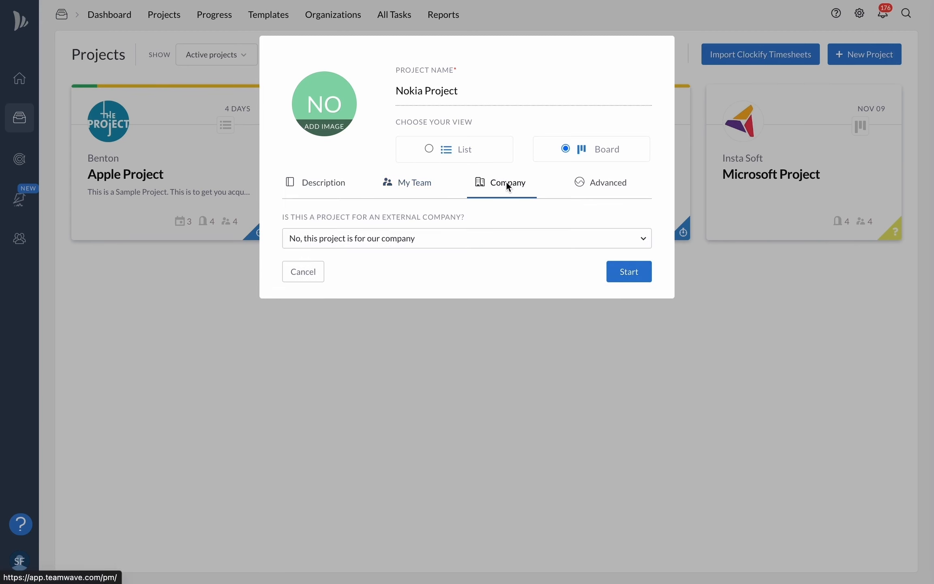
pyautogui.click(452, 239)
pyautogui.click(414, 276)
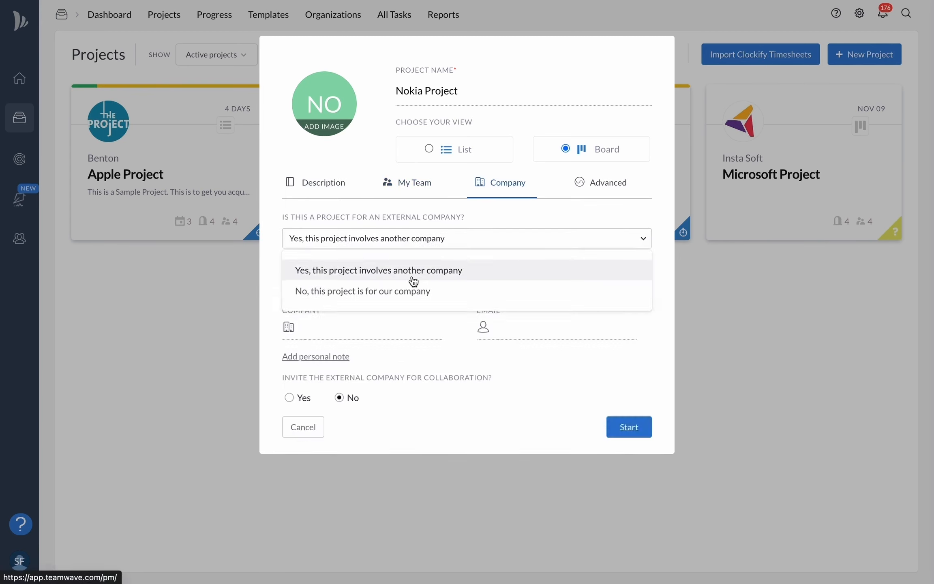
pyautogui.click(375, 337)
pyautogui.write('bent')
pyautogui.click(359, 360)
pyautogui.write('dav')
pyautogui.click(508, 354)
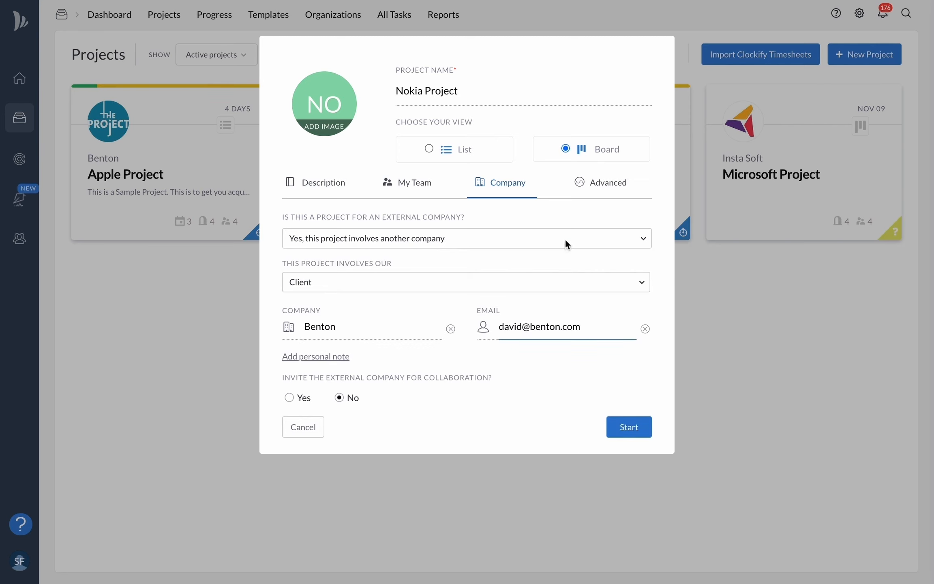
# Schedule the project from 27 Feb 2023 to 26 May 2023 and create it.
pyautogui.click(613, 190)
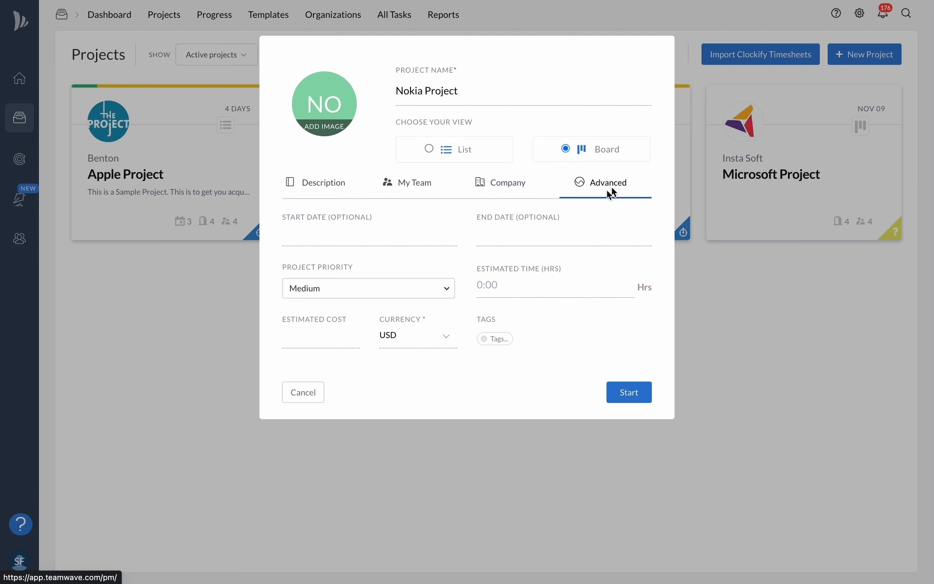
pyautogui.click(352, 243)
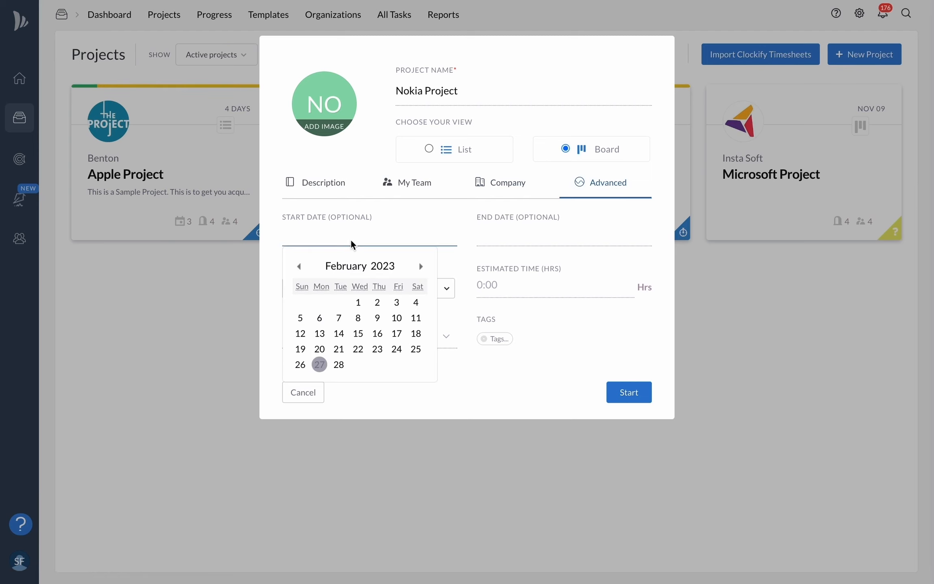
pyautogui.click(320, 364)
pyautogui.click(552, 240)
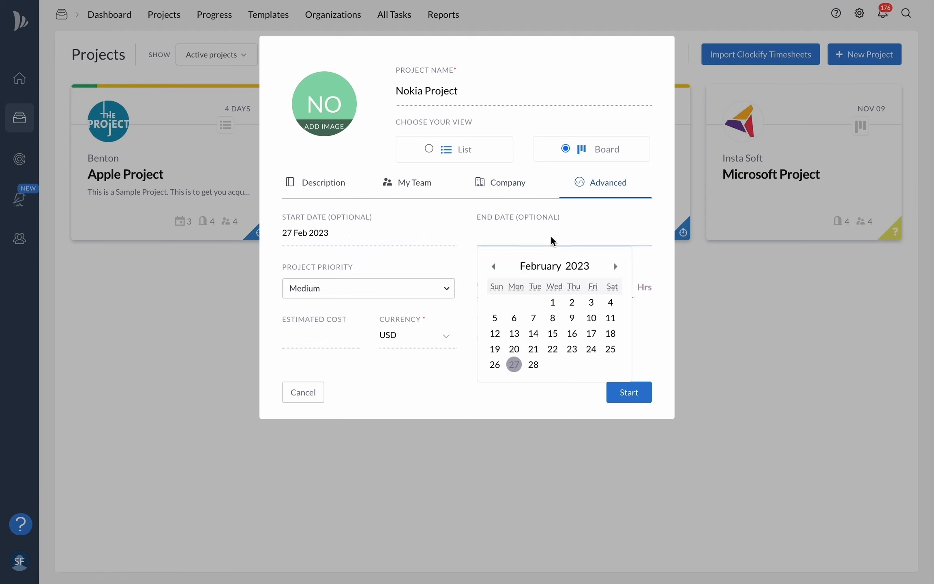
pyautogui.click(615, 266)
pyautogui.click(616, 266)
pyautogui.click(616, 266)
pyautogui.click(591, 348)
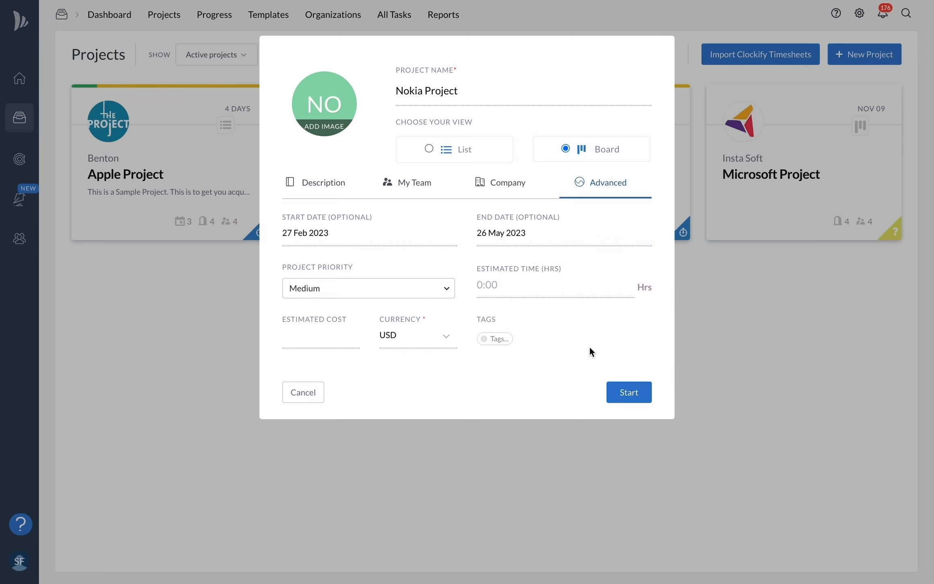
pyautogui.click(629, 392)
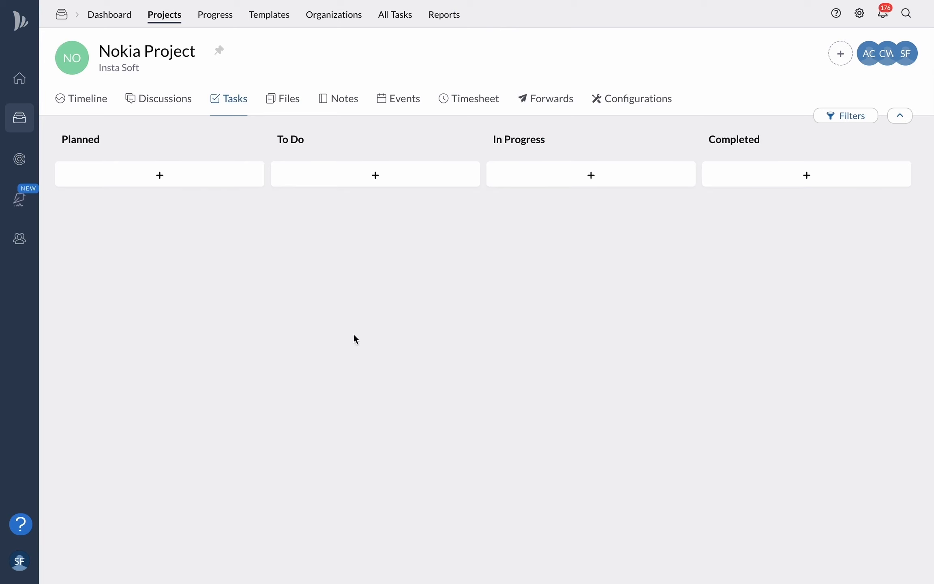
# Add a task named "Project Pilot Discussion" to the Planned column.
pyautogui.click(159, 174)
pyautogui.write('P')
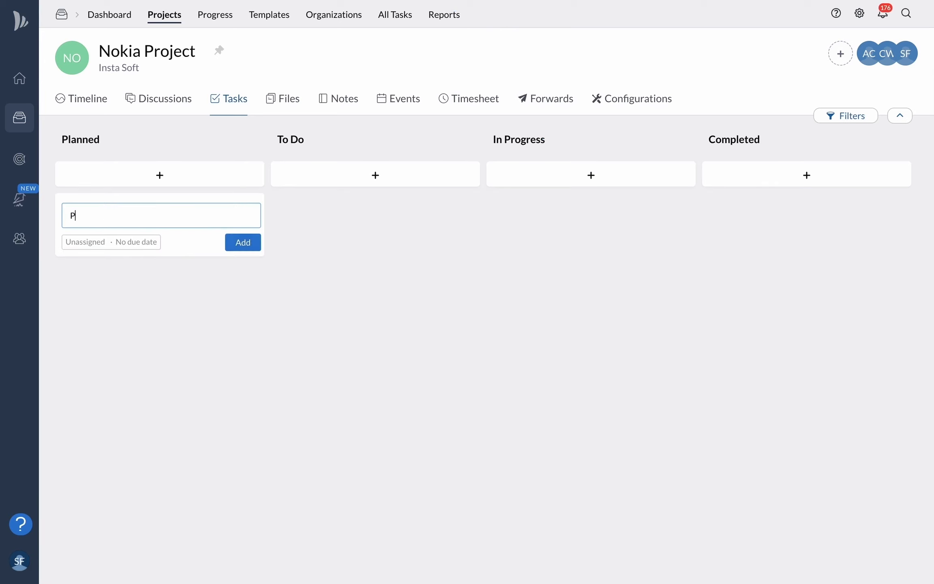
pyautogui.write('roject Pilot Discussion')
pyautogui.click(243, 242)
# Assign the Project Pilot Discussion task to a team member and set its due date to tomorrow.
pyautogui.click(101, 217)
pyautogui.click(282, 121)
pyautogui.click(281, 150)
pyautogui.click(420, 120)
pyautogui.click(422, 294)
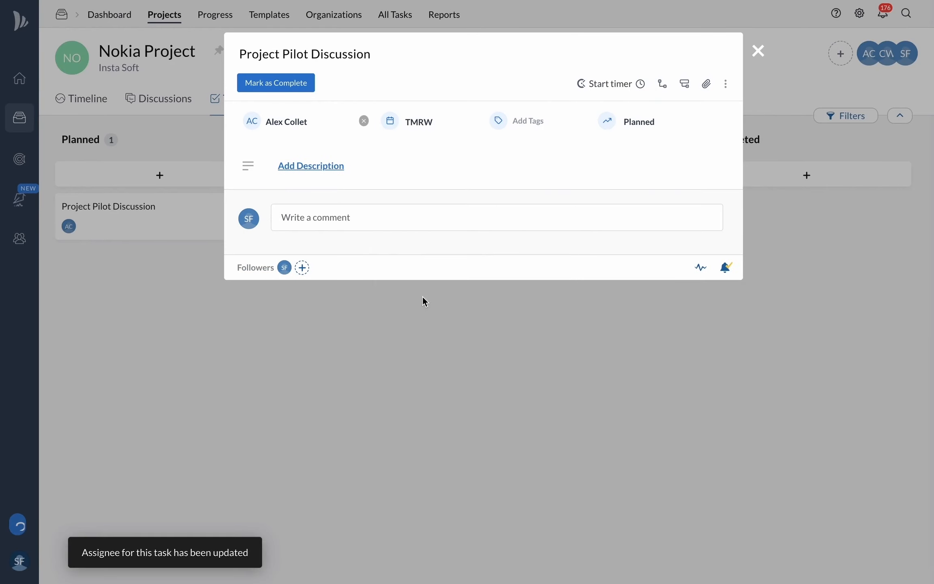
pyautogui.click(766, 46)
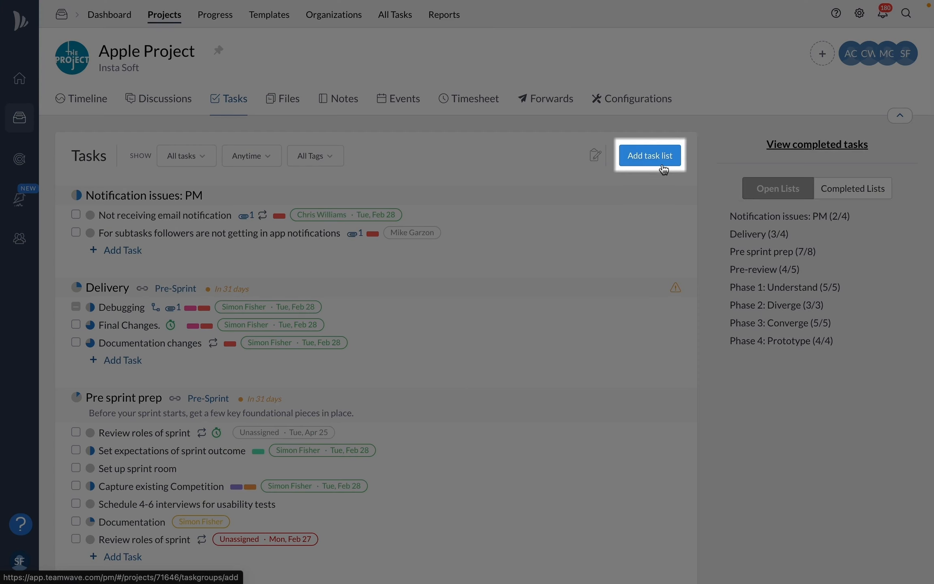
# In Apple Project, start a task list "Post Delivery Issues: PM" described as "These issues have been reported by the client after a couple of days of usage post delivery.".
pyautogui.click(661, 162)
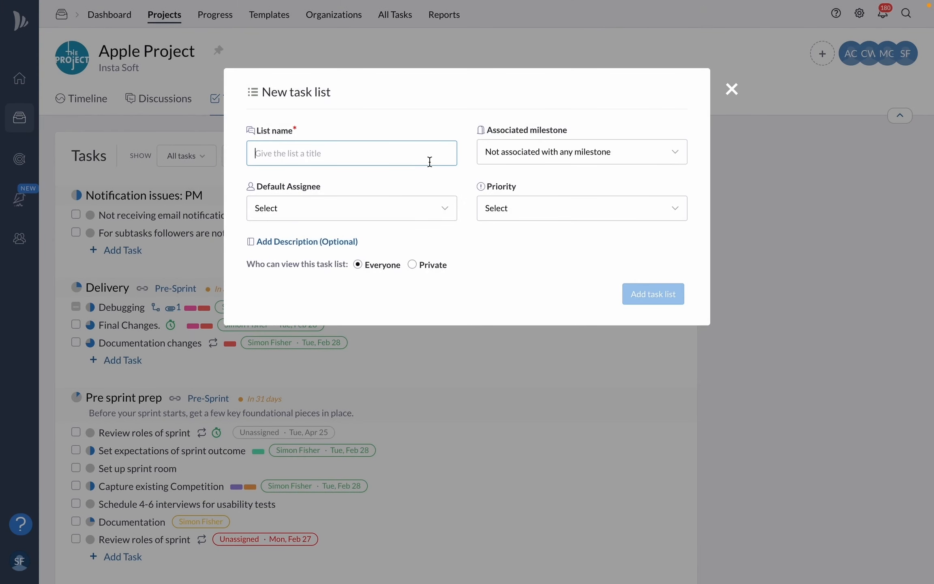
pyautogui.click(416, 158)
pyautogui.write('Post Delivery Issues: PM')
pyautogui.click(307, 242)
pyautogui.write('These issues have been reported by the client after a couple of days of usage post delivery.')
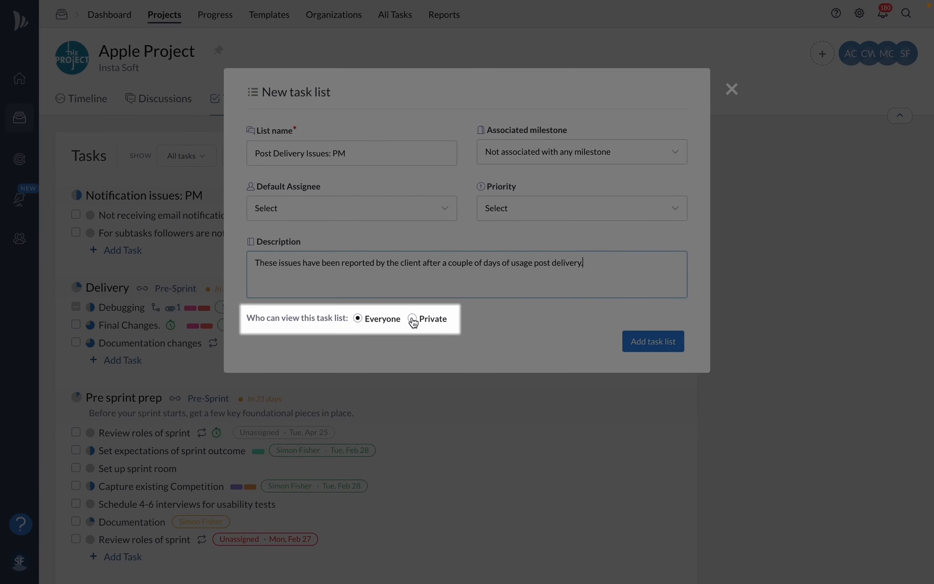
# Make the new task list private, choose who can view it, and add it to the project.
pyautogui.click(412, 319)
pyautogui.click(376, 341)
pyautogui.click(500, 391)
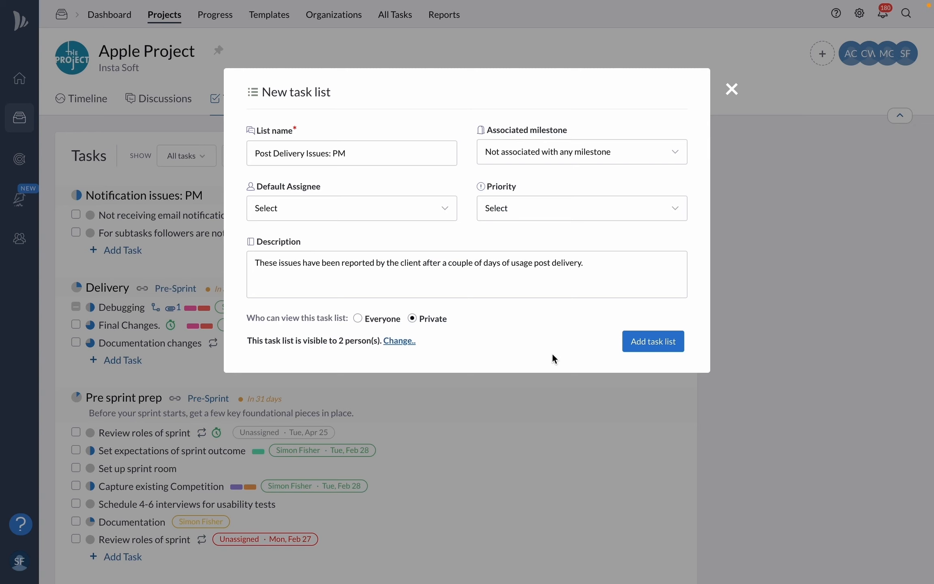
pyautogui.click(639, 350)
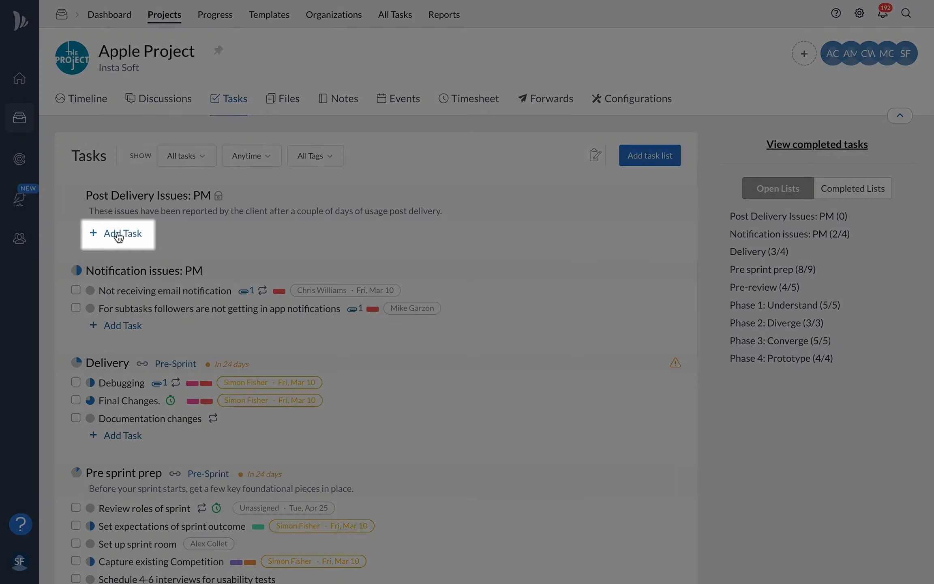
# Add the task "The mobile connectivity takes longer than expected" to the Post Delivery Issues: PM list.
pyautogui.click(117, 233)
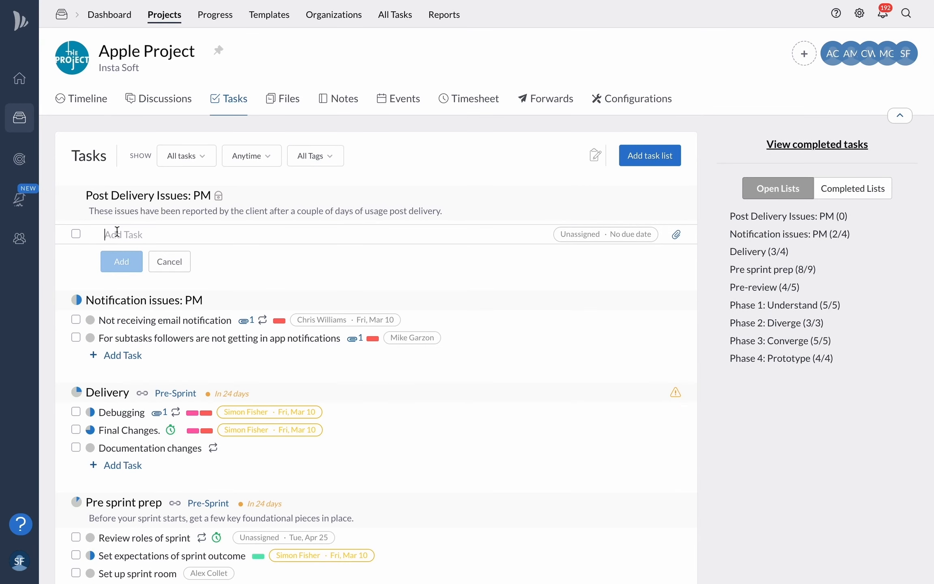
pyautogui.write('The mobile connectivity takes longer than expected')
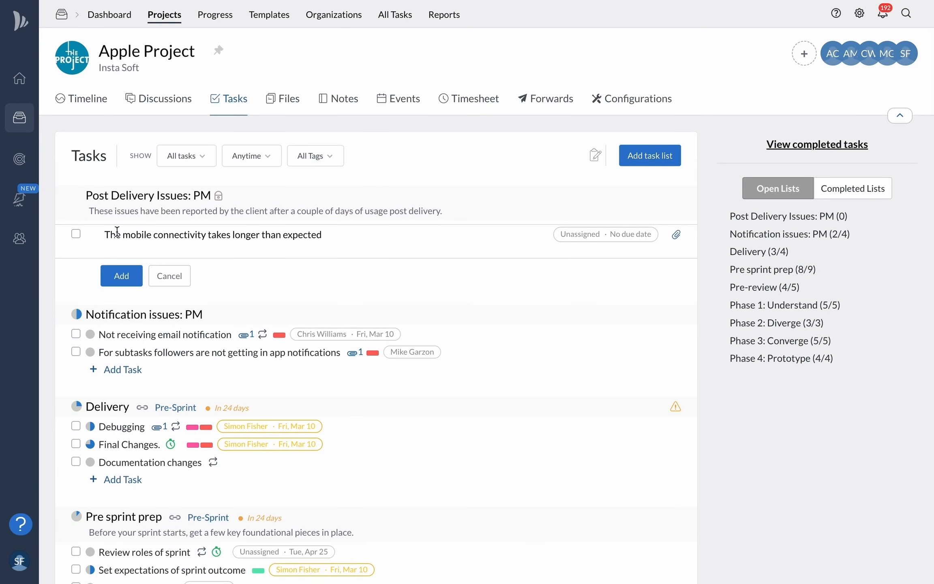
pyautogui.click(118, 269)
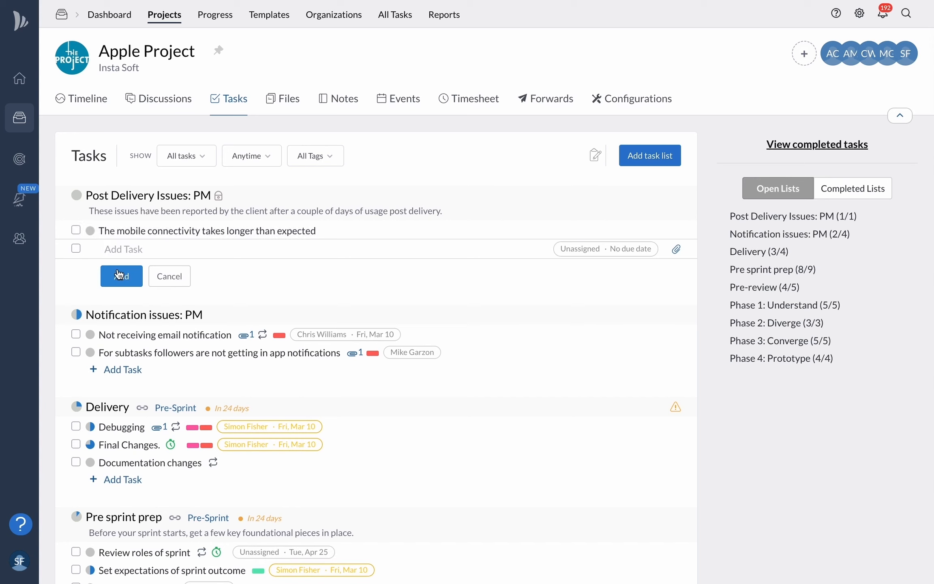
# Give the mobile connectivity task the description "Please consider this a high priority" and a due date of 8 March 2023.
pyautogui.click(146, 231)
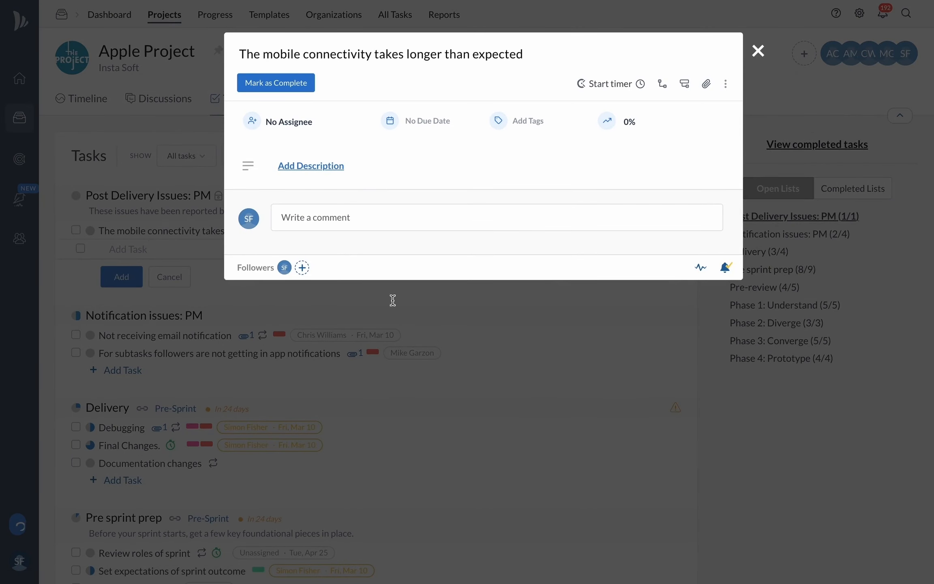
pyautogui.click(427, 125)
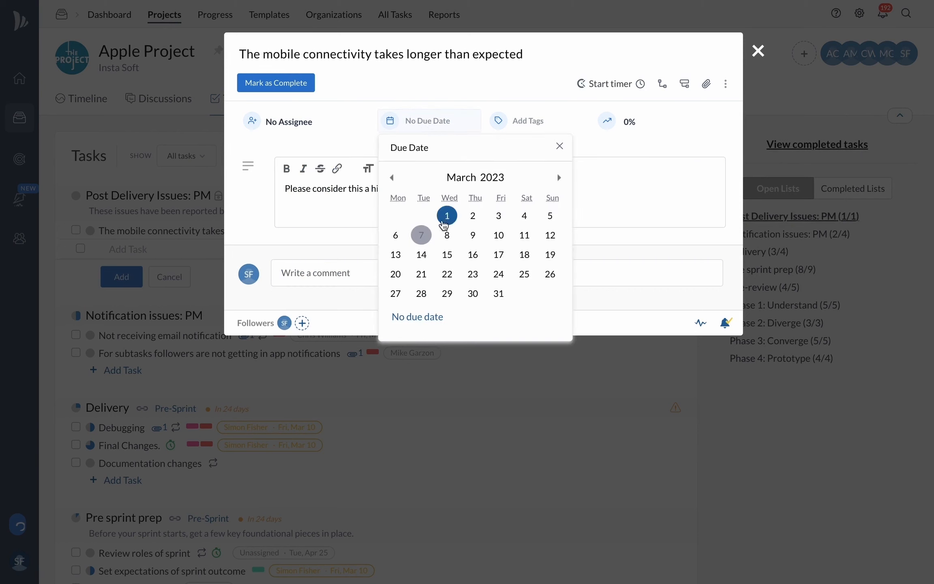
pyautogui.click(447, 235)
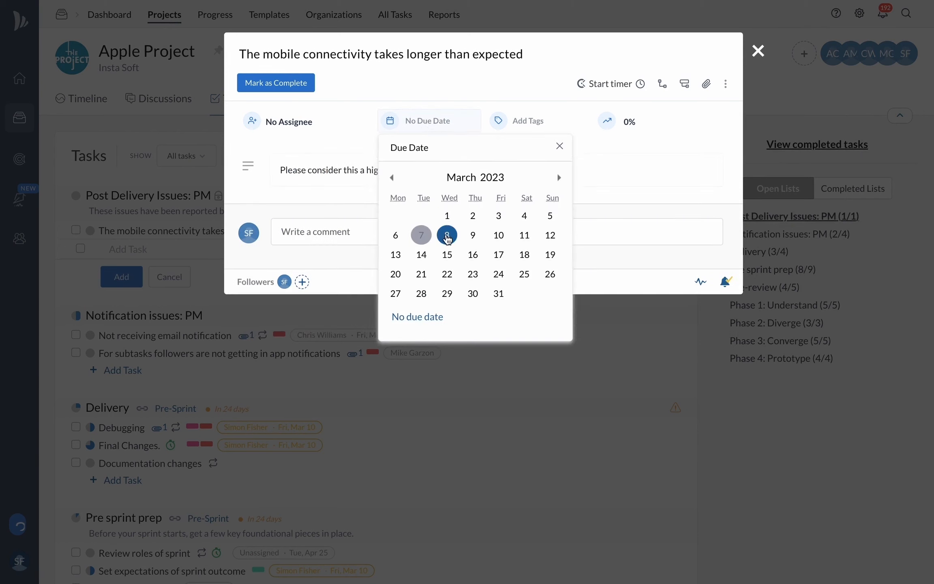
# Assign the mobile connectivity task to a team member.
pyautogui.click(302, 122)
pyautogui.click(297, 170)
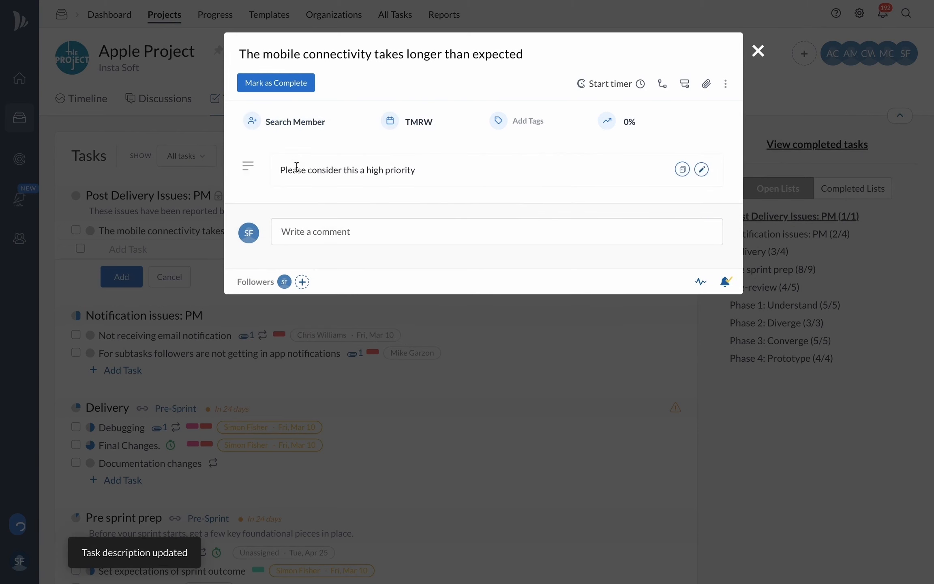
pyautogui.click(299, 133)
pyautogui.click(295, 169)
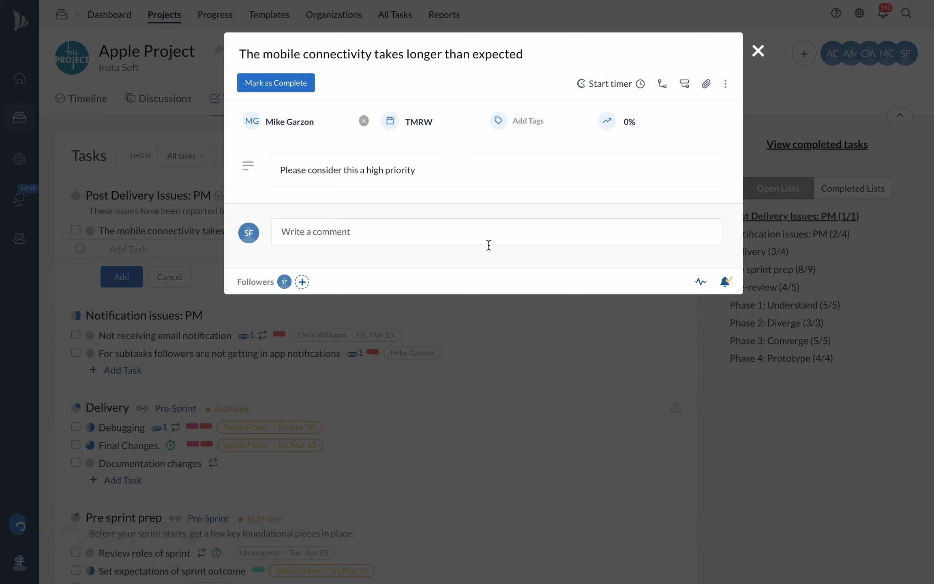
# Examine the mobile connectivity task's options for dependent tasks, repetition and subtasks without changing them.
pyautogui.click(663, 85)
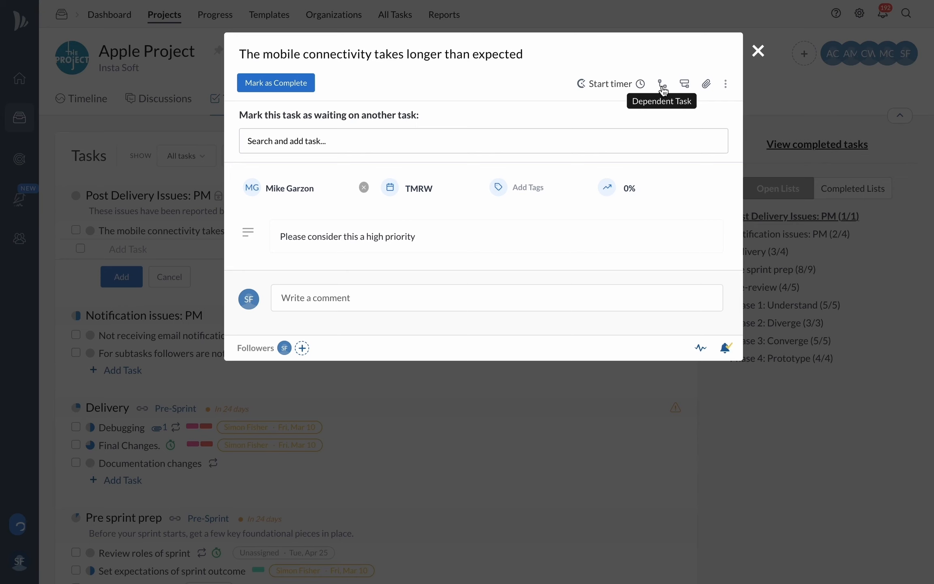
pyautogui.click(663, 87)
pyautogui.click(725, 85)
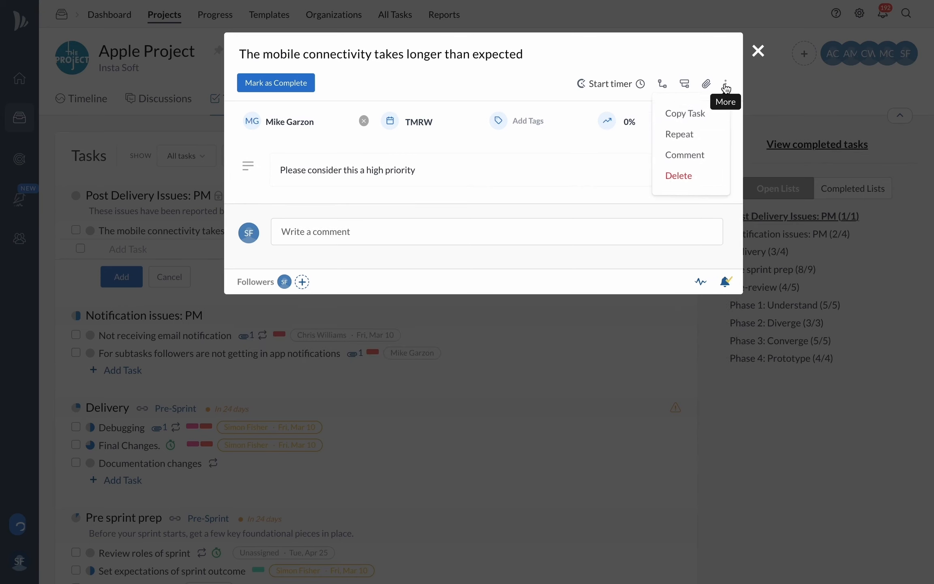
pyautogui.click(698, 131)
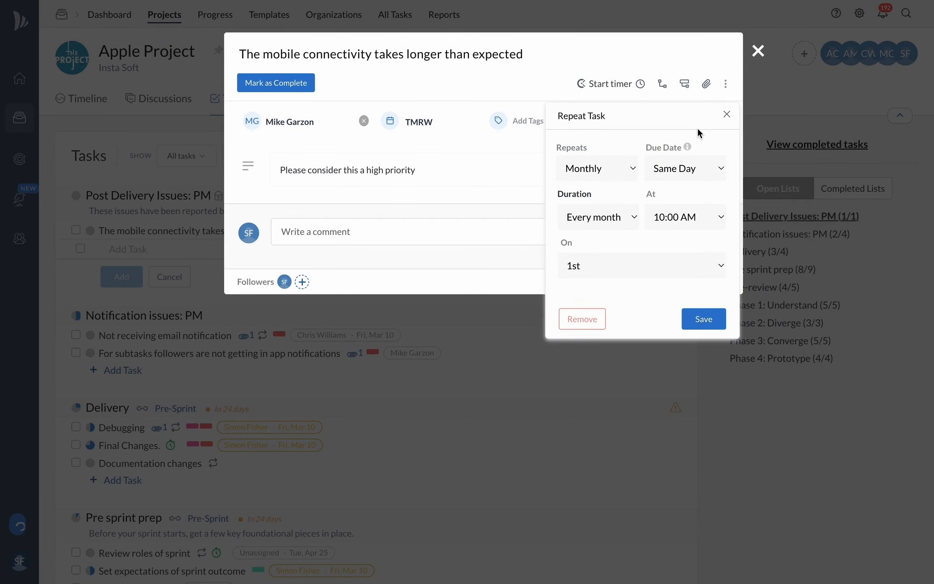
pyautogui.click(727, 115)
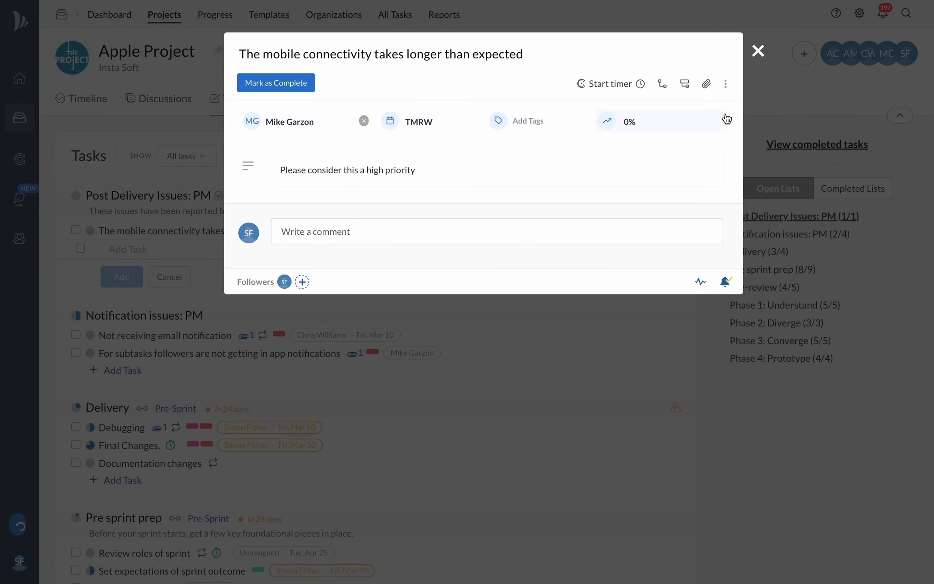
pyautogui.click(685, 85)
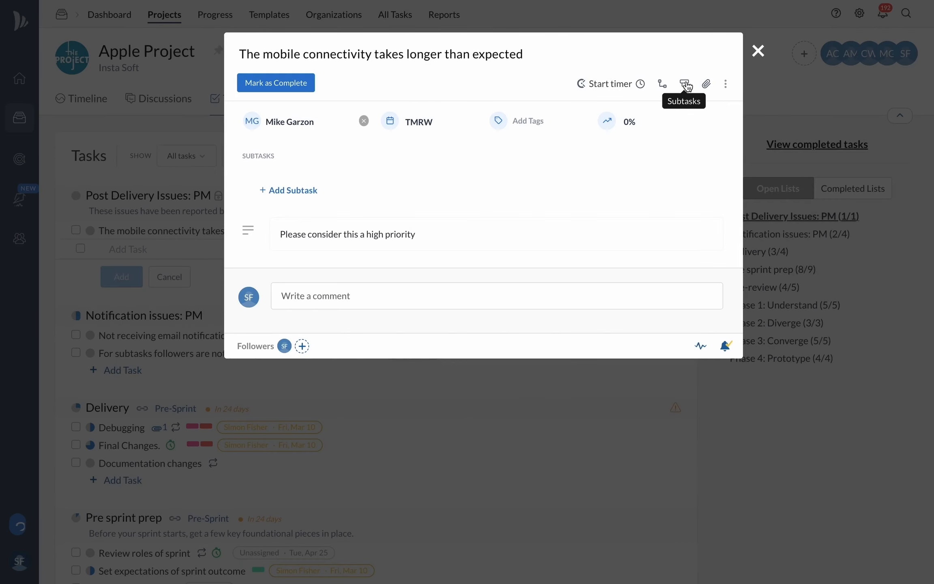
pyautogui.click(686, 85)
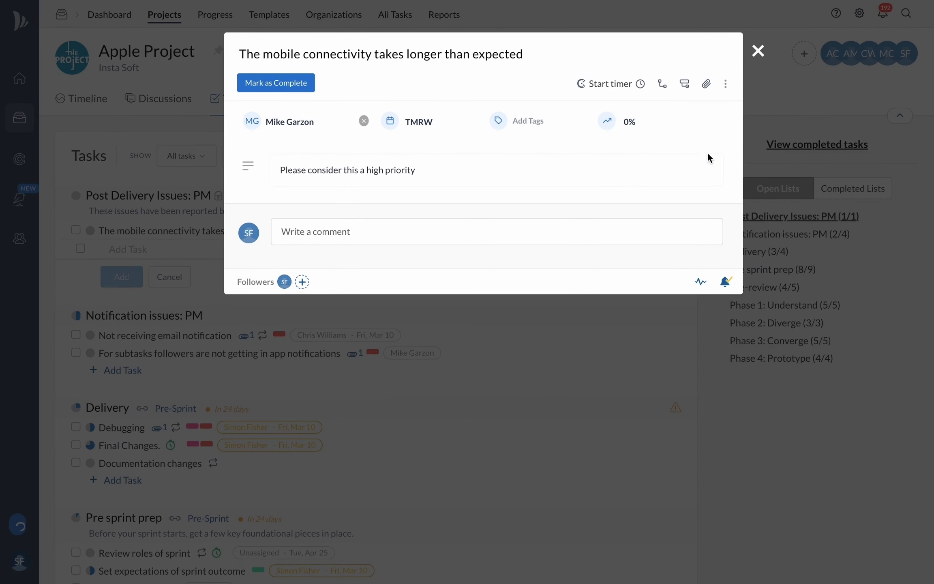
# Reopen the mobile connectivity task and extend its description with "and get this done as soon as possible.".
pyautogui.click(761, 52)
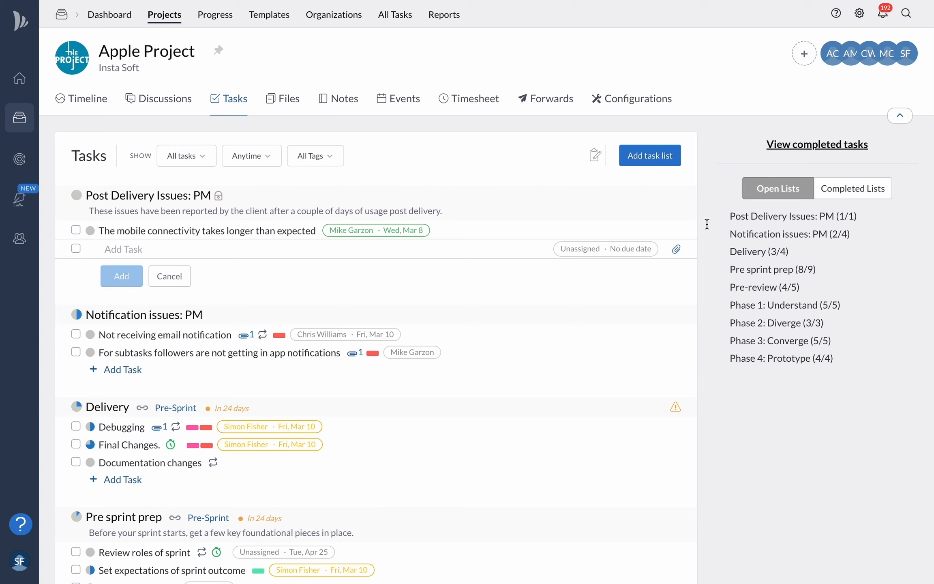
pyautogui.click(272, 230)
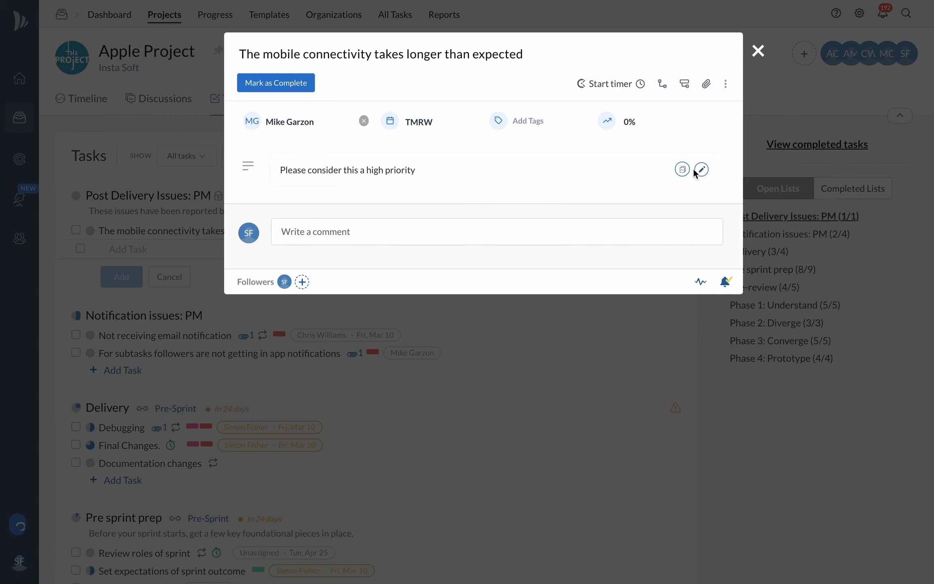
pyautogui.click(701, 170)
pyautogui.write('and get this done as soon as possible.')
pyautogui.click(677, 243)
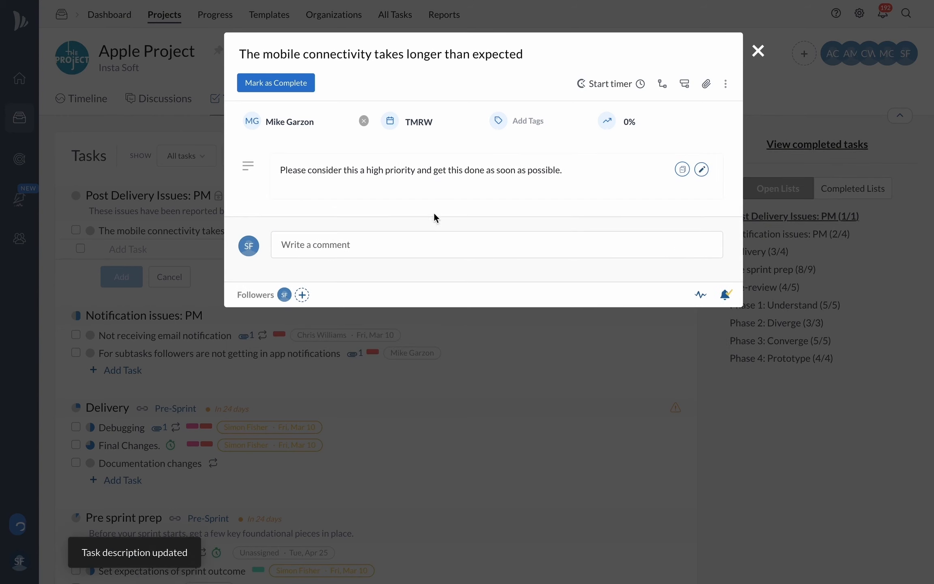
# Reassign the mobile connectivity task to another team member and set its due date to 22 March 2023.
pyautogui.click(289, 117)
pyautogui.click(285, 149)
pyautogui.click(409, 129)
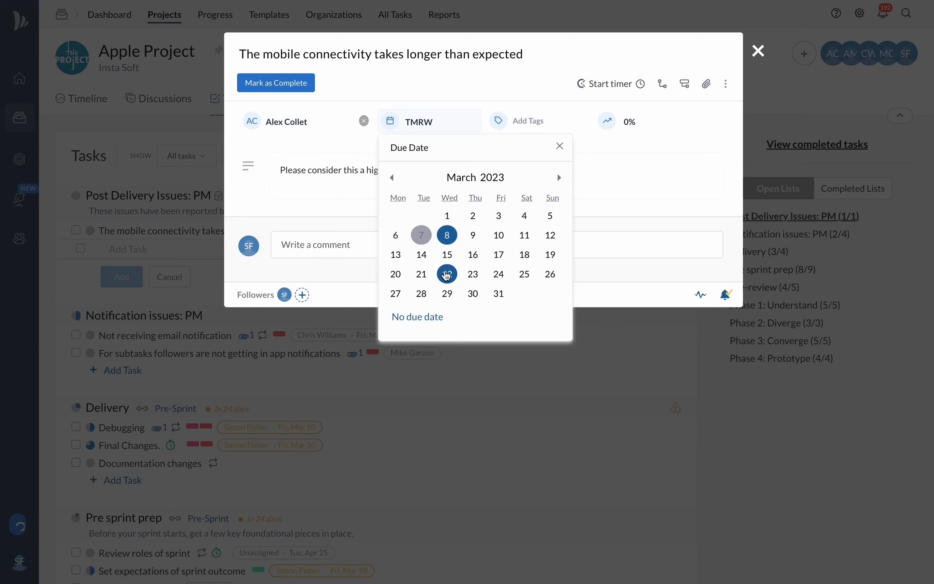
pyautogui.click(445, 271)
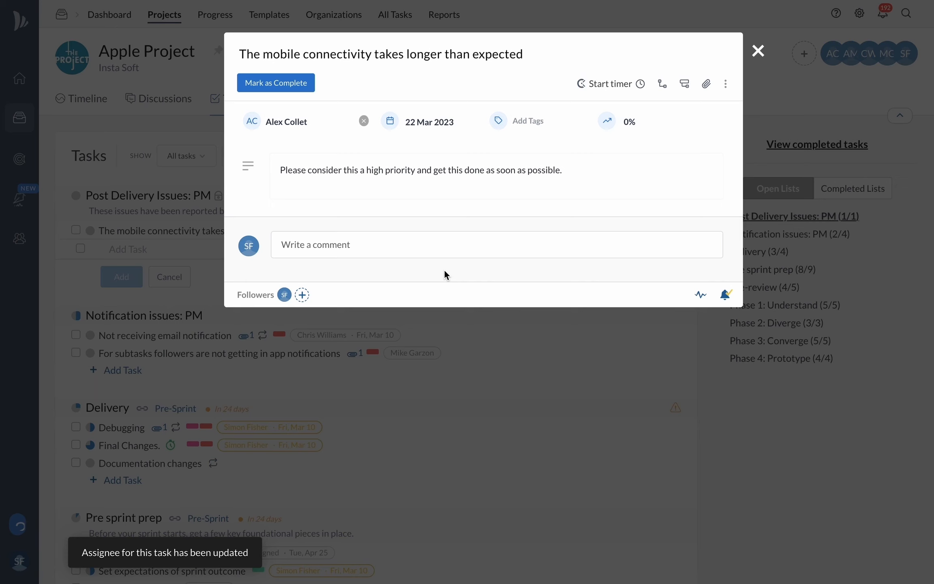
# Post the comment "Please keep me posted." on the mobile connectivity task.
pyautogui.click(432, 247)
pyautogui.write('Please ')
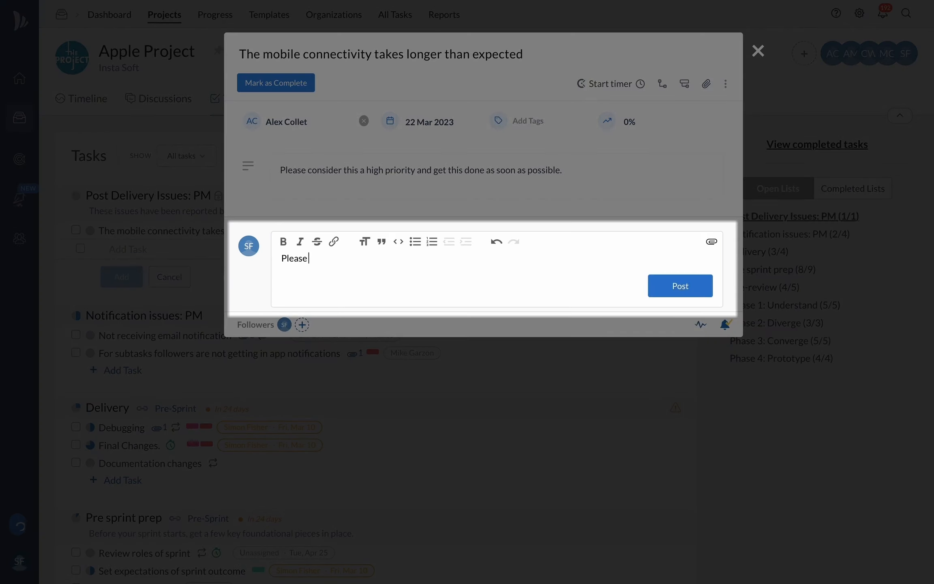
pyautogui.write('keep me posted.')
pyautogui.click(680, 286)
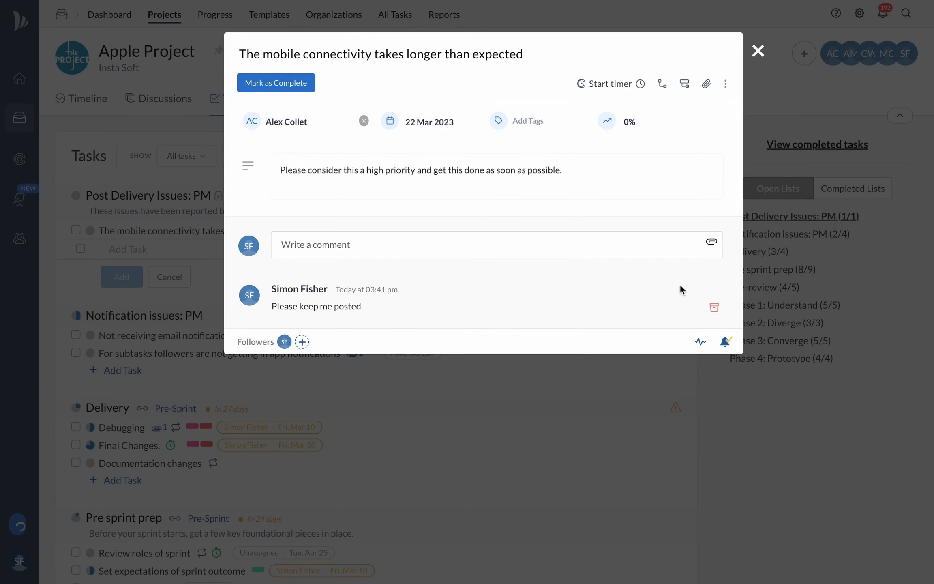
# Review the activity history of the mobile connectivity task.
pyautogui.click(701, 341)
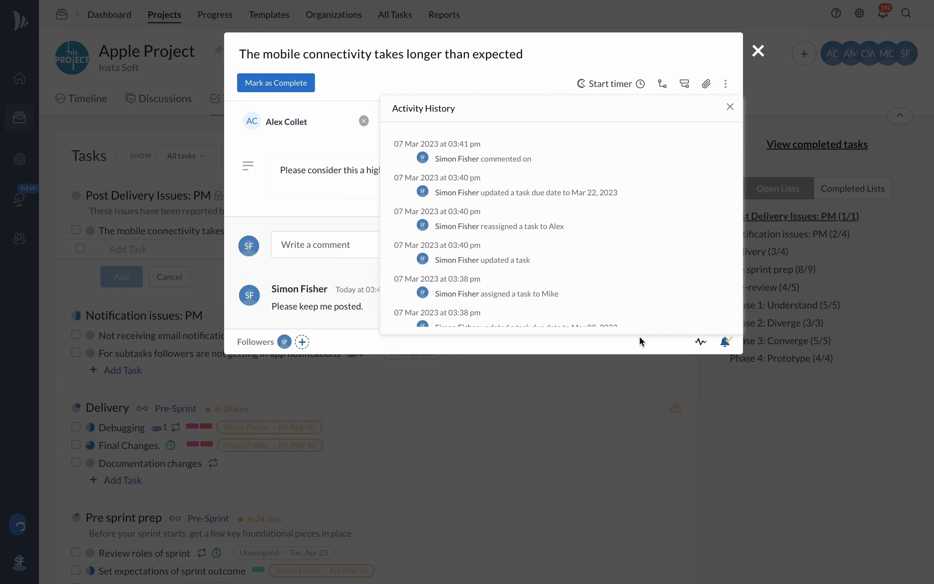
pyautogui.scroll(-2, 629, 281)
pyautogui.scroll(2, 630, 280)
pyautogui.click(697, 342)
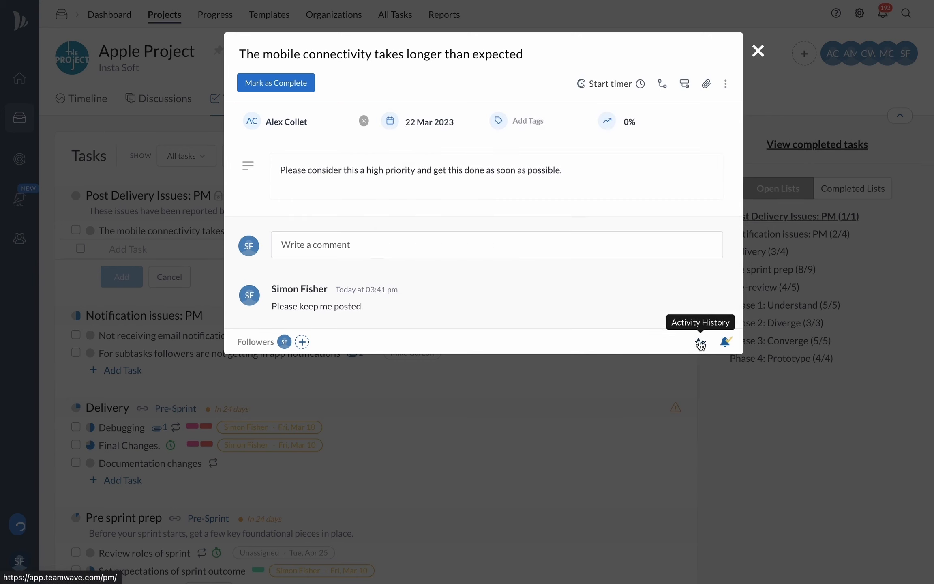
# Add a follower to the mobile connectivity task.
pyautogui.click(302, 341)
pyautogui.click(530, 216)
pyautogui.click(511, 281)
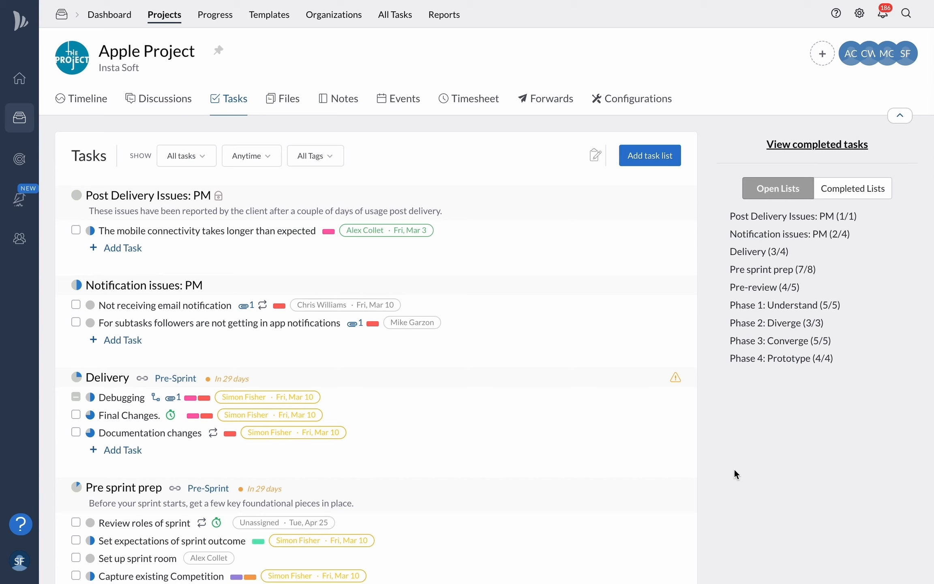
# Make the Debugging task in the Delivery list repeat monthly on the 1st at 10:00 AM, with its due date after 3 days.
pyautogui.click(132, 397)
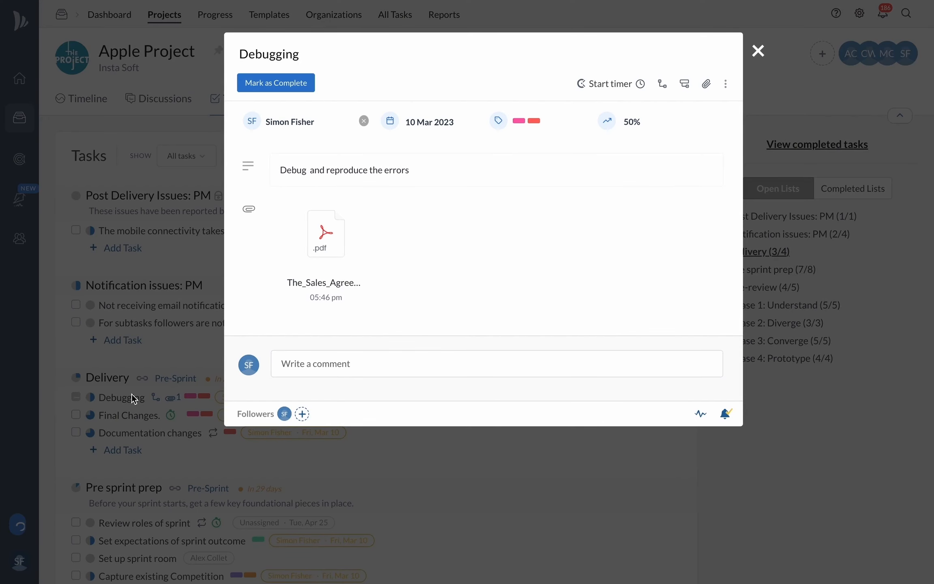
pyautogui.click(725, 84)
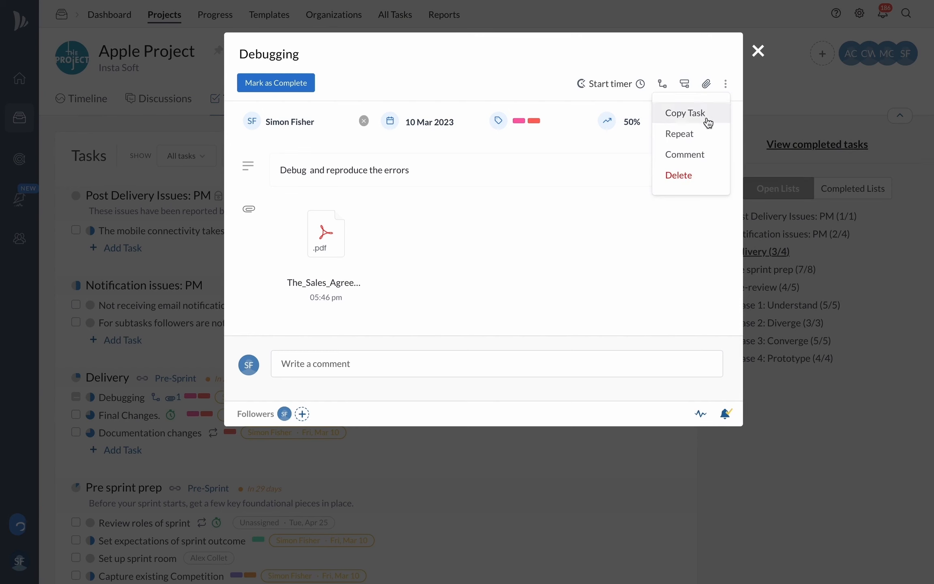
pyautogui.click(697, 138)
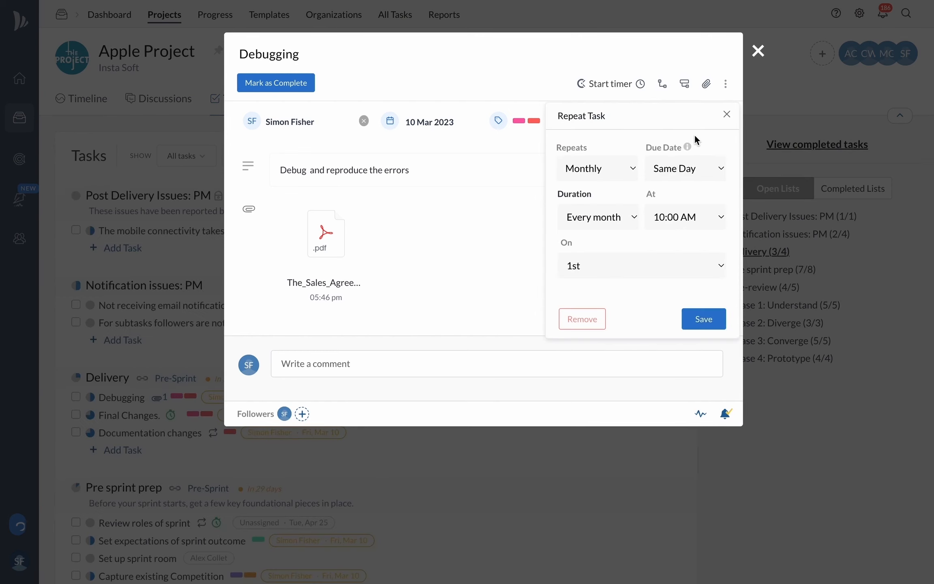
pyautogui.click(628, 173)
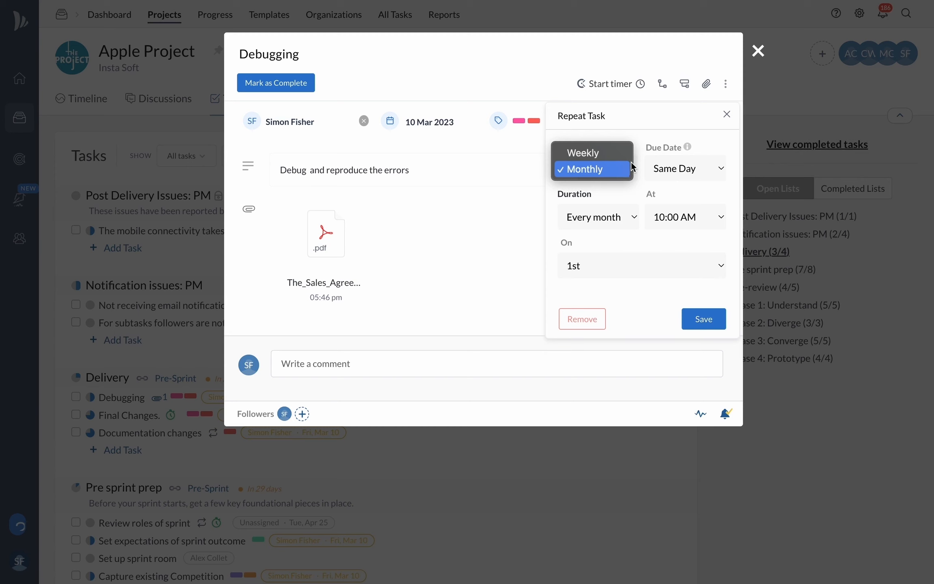
pyautogui.click(647, 137)
pyautogui.click(670, 168)
pyautogui.click(672, 219)
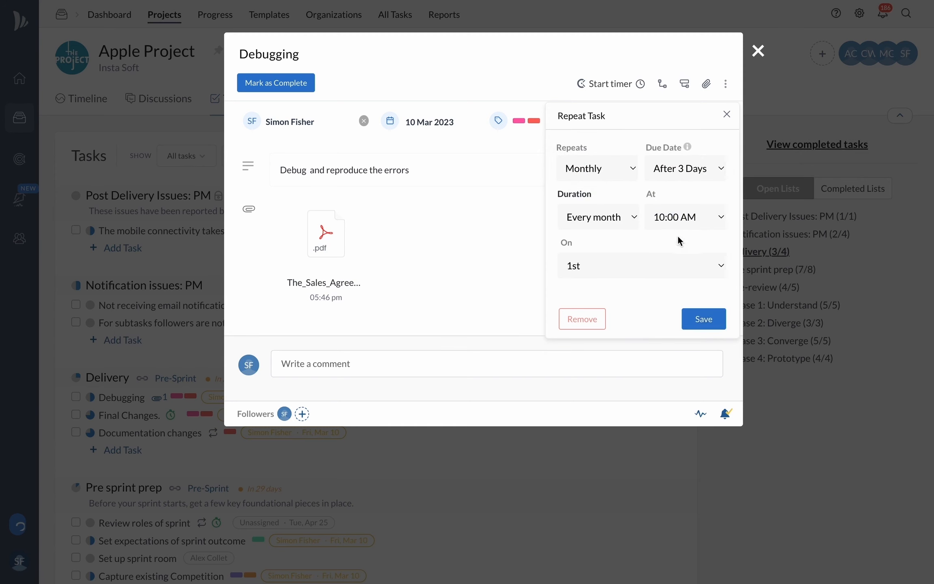
pyautogui.click(704, 325)
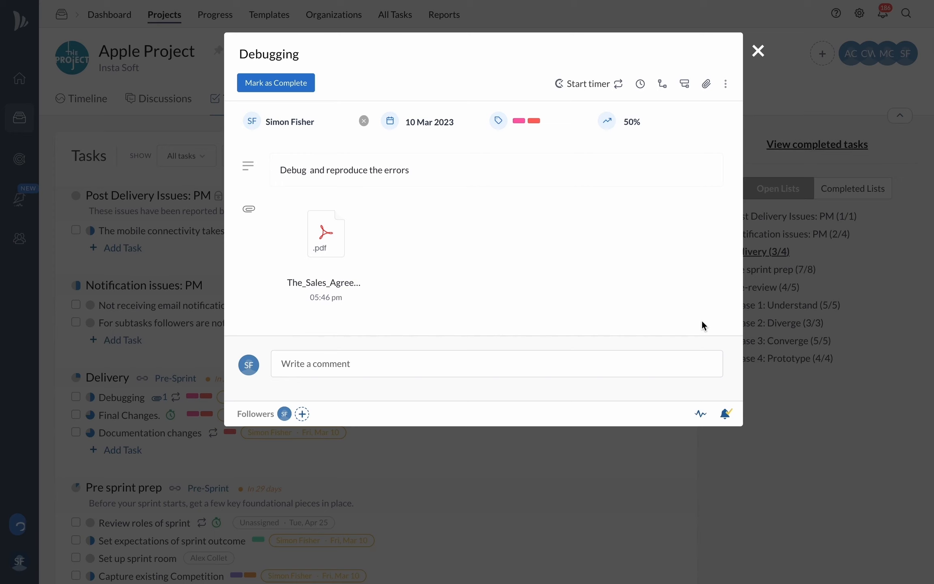
# Remove the repeat schedule from the Debugging task.
pyautogui.click(726, 86)
pyautogui.click(699, 134)
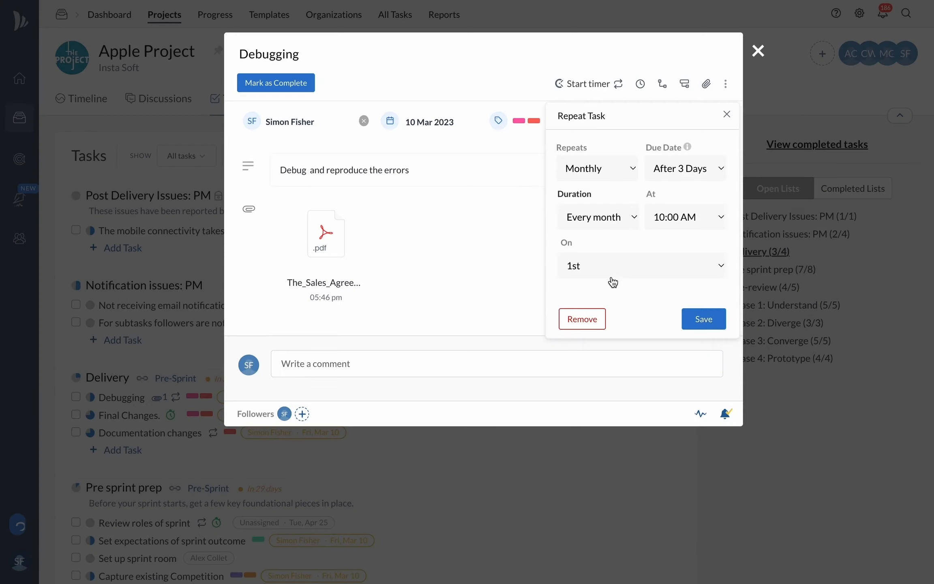
pyautogui.click(587, 319)
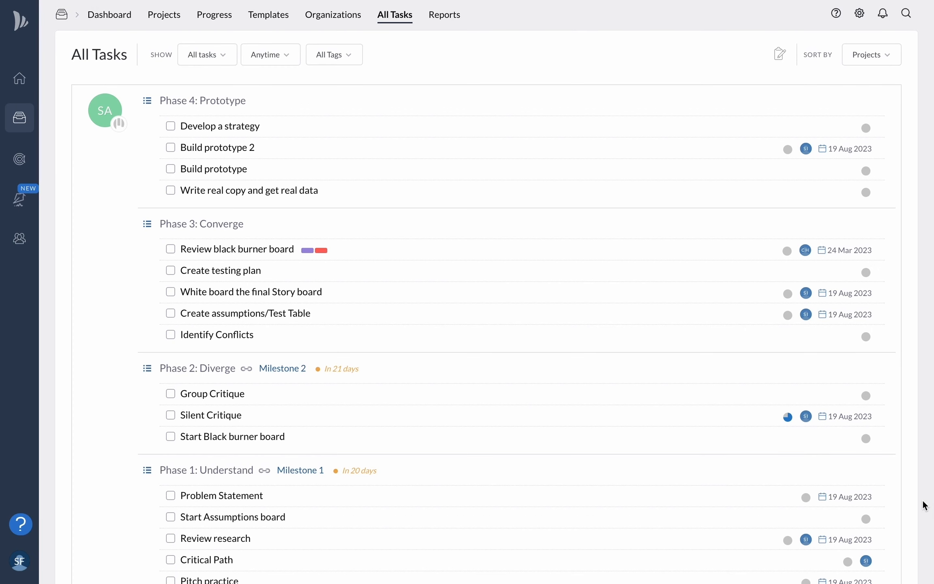
# Examine the task lists across all projects and the available due-time and assignee filter options.
pyautogui.scroll(-20, 924, 505)
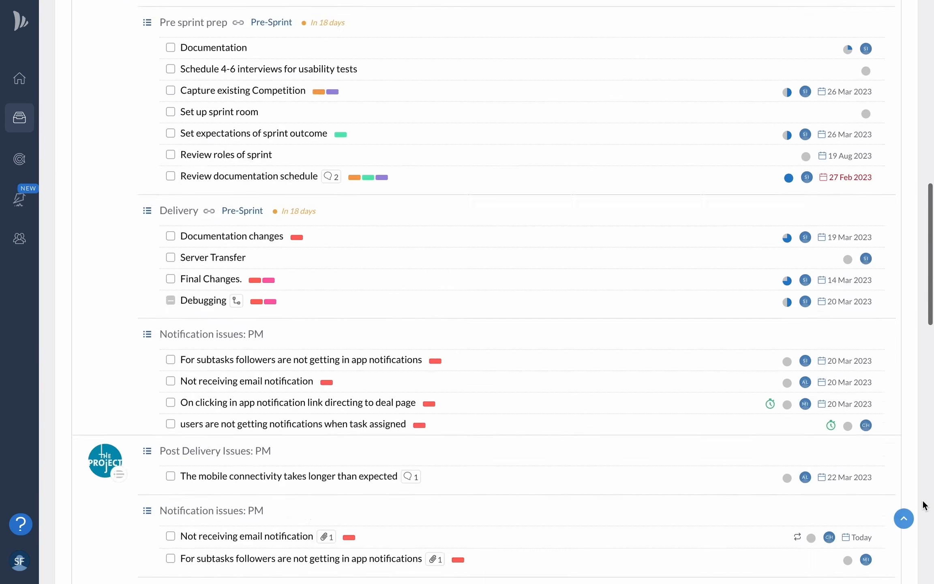
pyautogui.scroll(20, 924, 505)
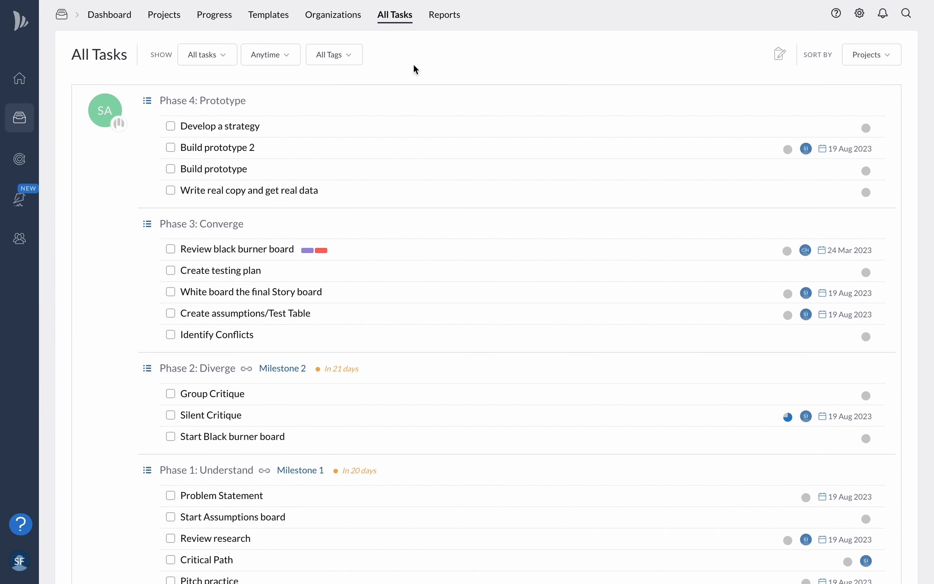
pyautogui.click(269, 62)
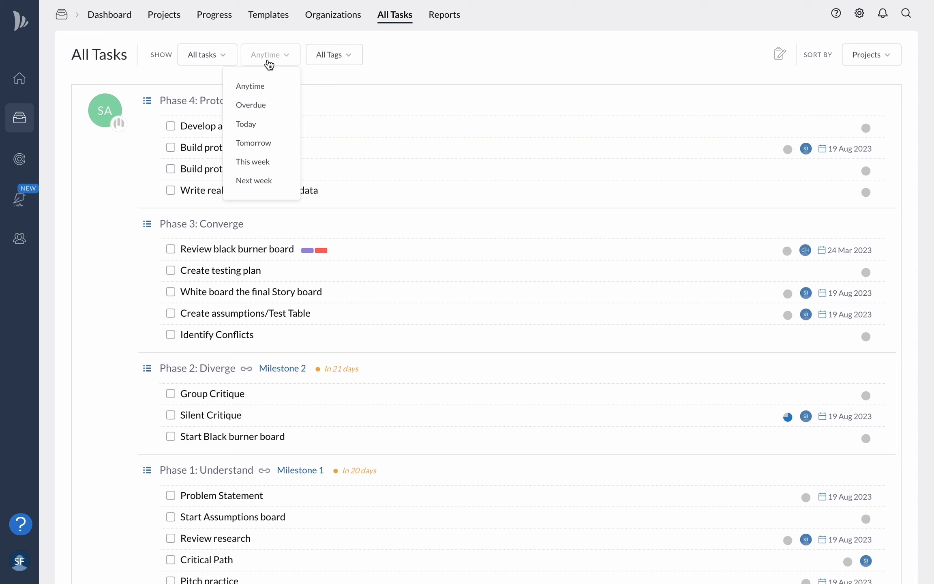
pyautogui.click(269, 64)
pyautogui.click(217, 65)
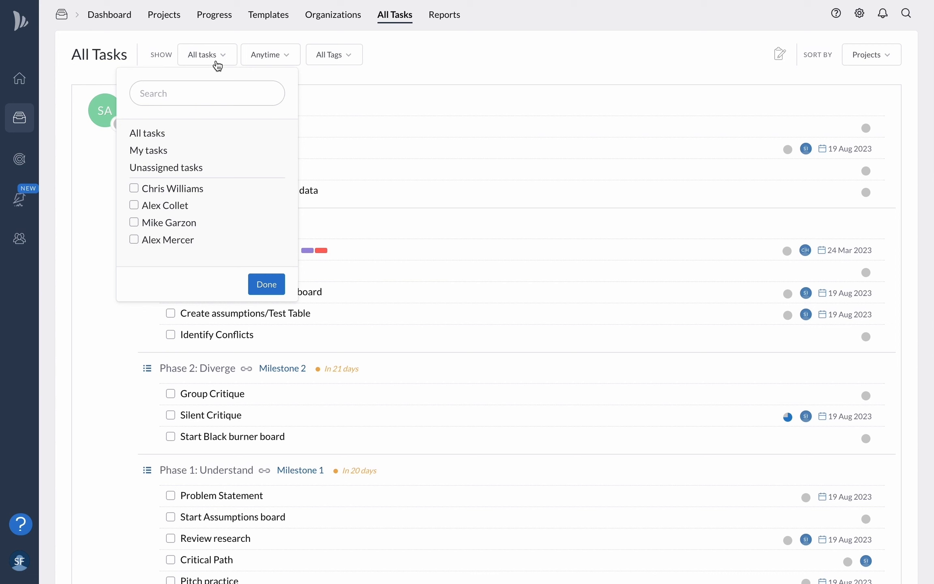
pyautogui.click(218, 65)
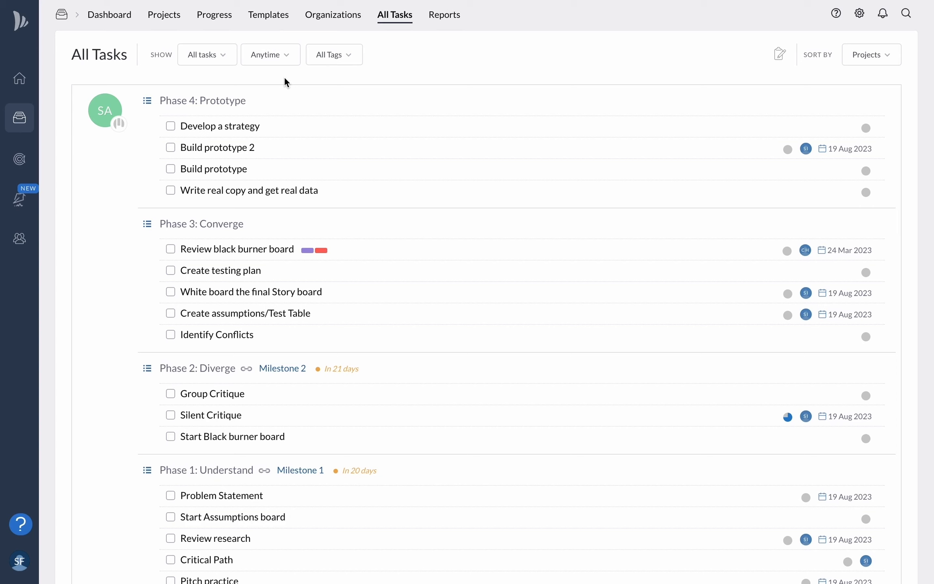
# Reassign the Review black burner board task to another team member and set its due date to 30 March 2023.
pyautogui.click(274, 253)
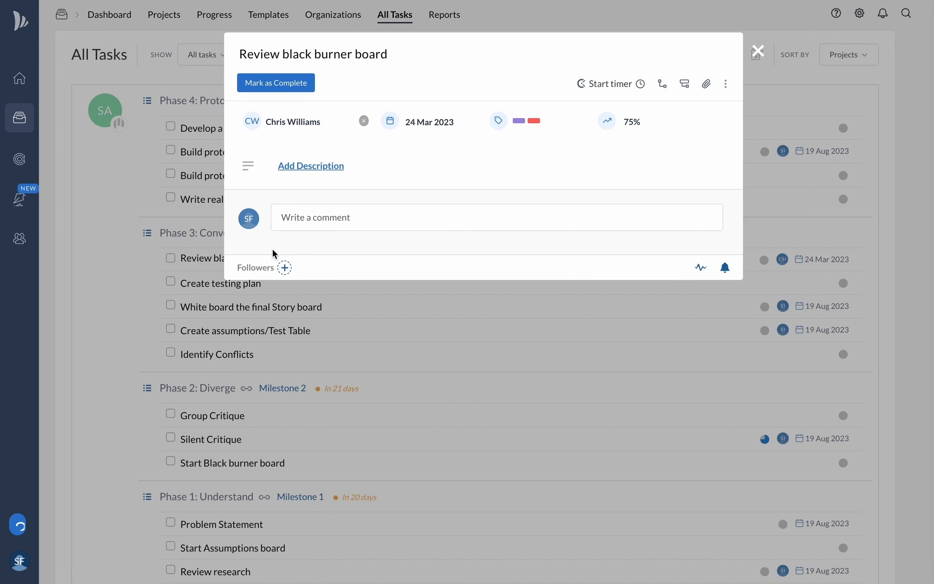
pyautogui.click(283, 121)
pyautogui.click(290, 175)
pyautogui.click(417, 123)
pyautogui.click(476, 291)
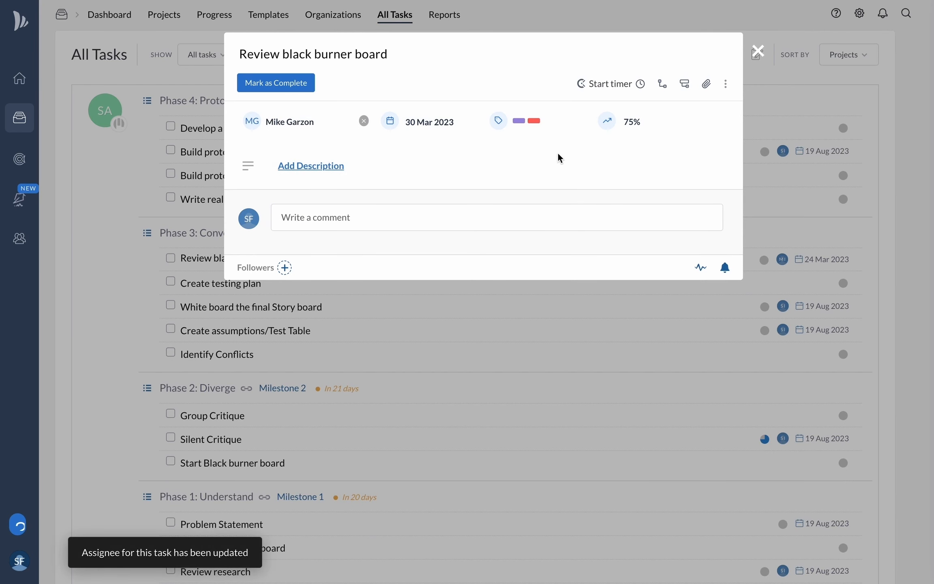
pyautogui.click(758, 52)
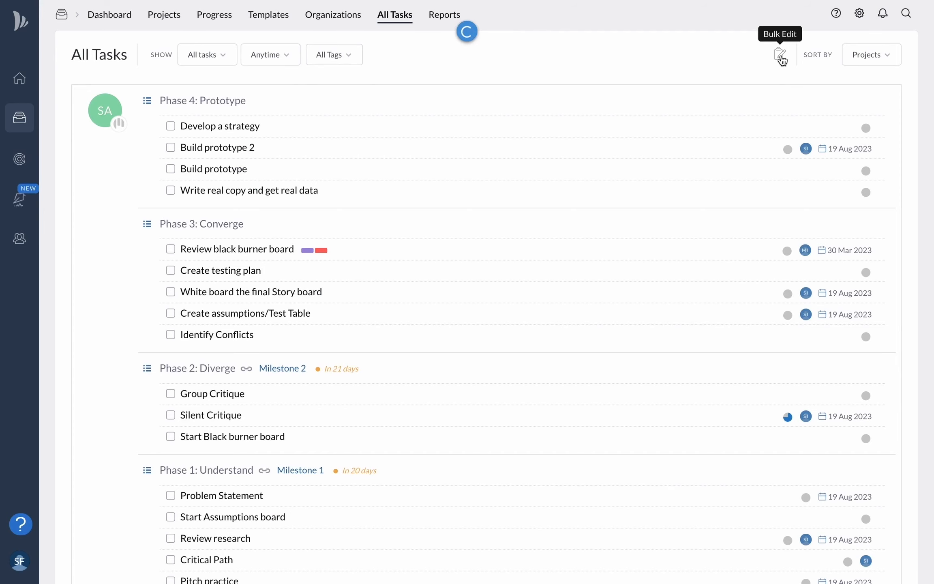
# Choose the overdue tasks in both Pre sprint prep lists and the Pre-review list for bulk editing.
pyautogui.click(781, 56)
pyautogui.click(552, 142)
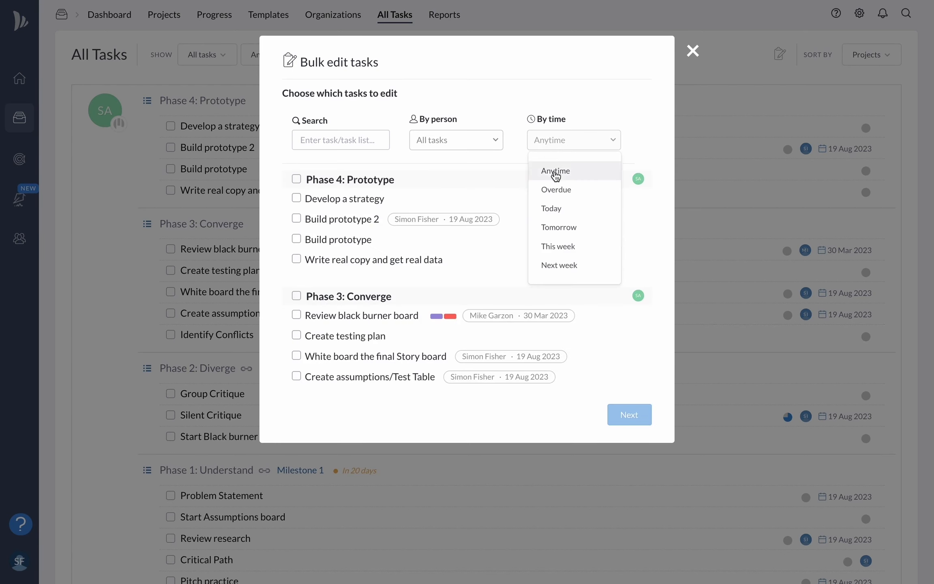
pyautogui.click(559, 188)
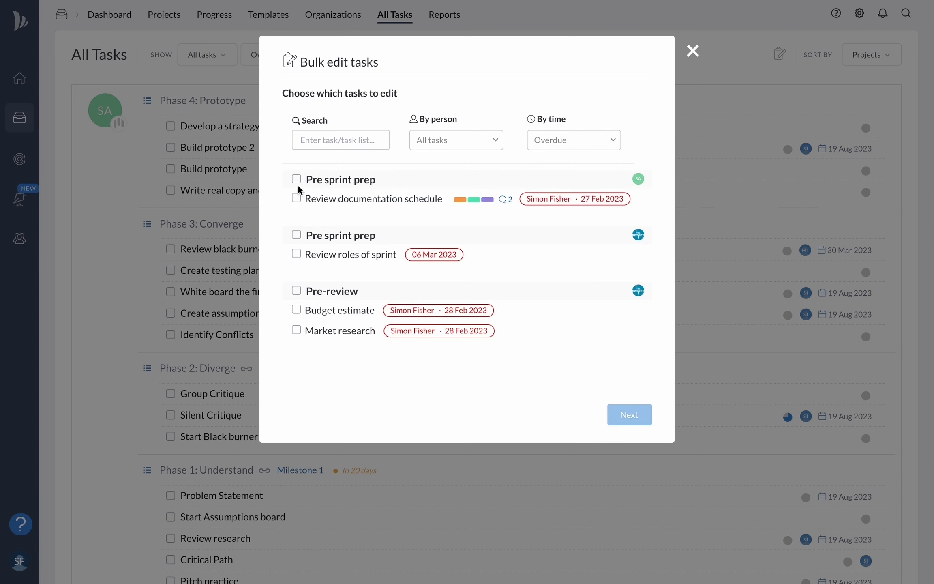
pyautogui.click(297, 179)
pyautogui.click(297, 235)
pyautogui.click(297, 290)
pyautogui.click(629, 413)
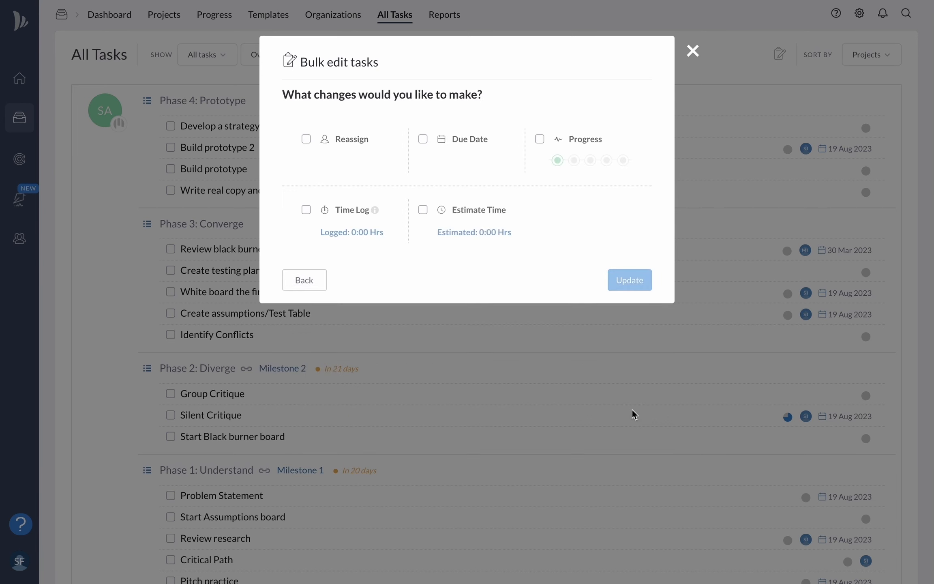
# Update the due date of the selected overdue tasks to 28 March 2023.
pyautogui.click(423, 139)
pyautogui.click(456, 273)
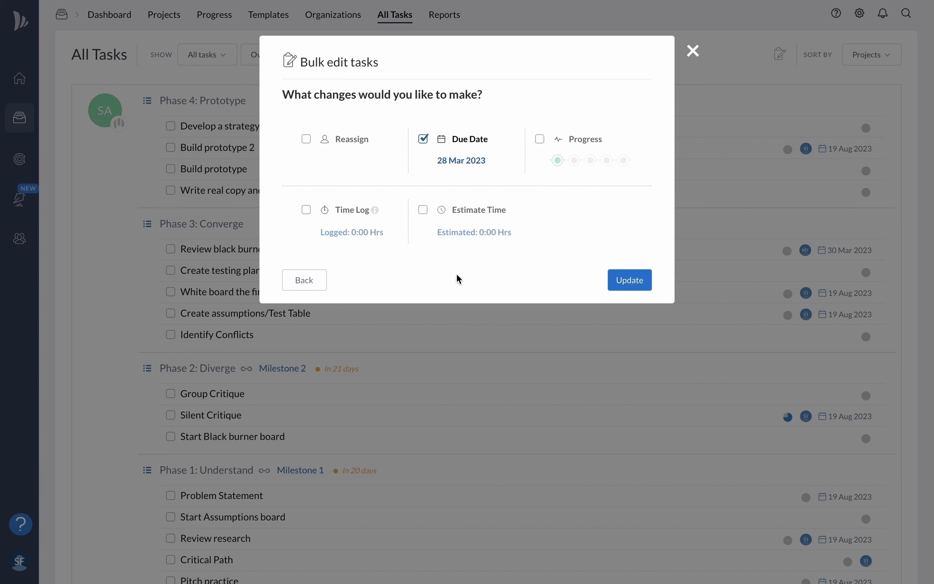
pyautogui.click(623, 277)
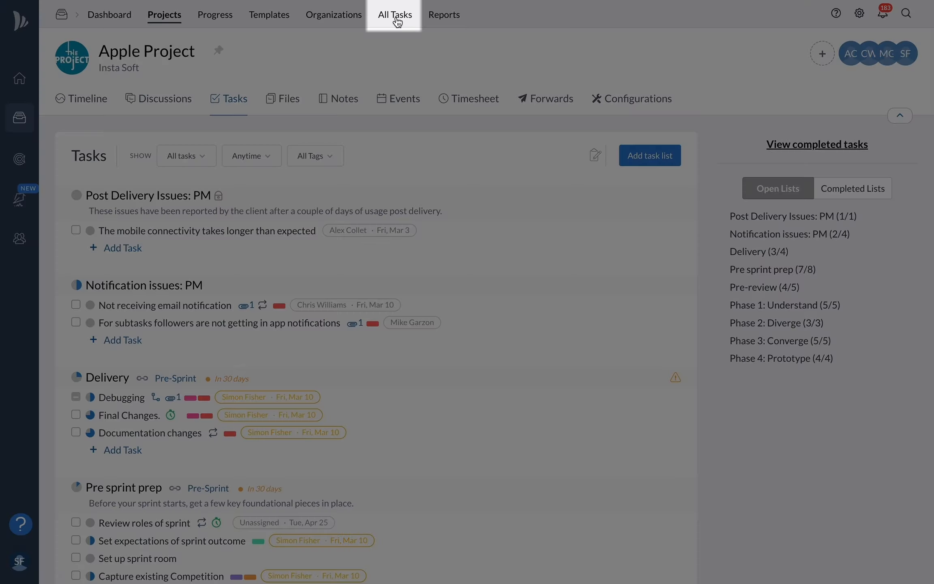
# Bulk edit the unassigned tasks across all projects, reassigning them to a team member.
pyautogui.click(396, 17)
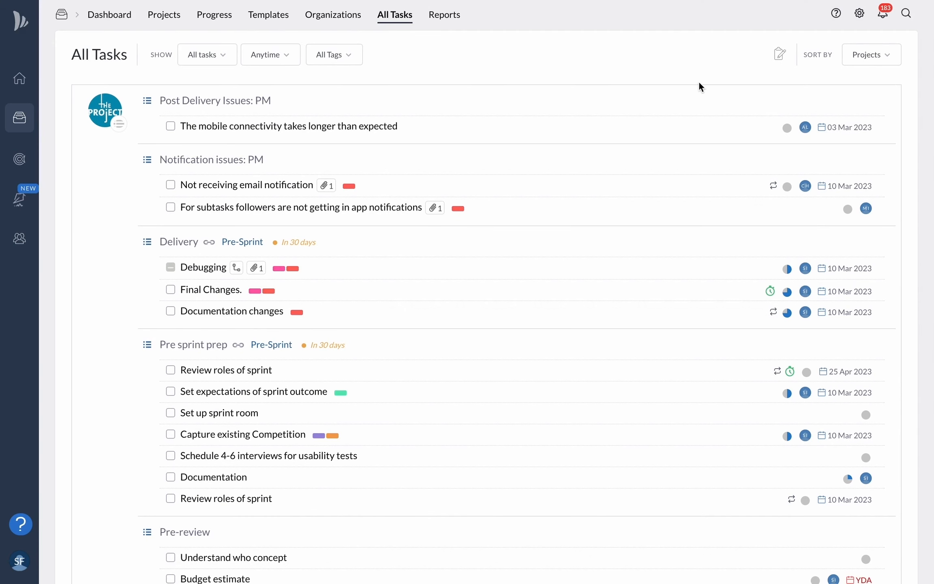
pyautogui.click(779, 54)
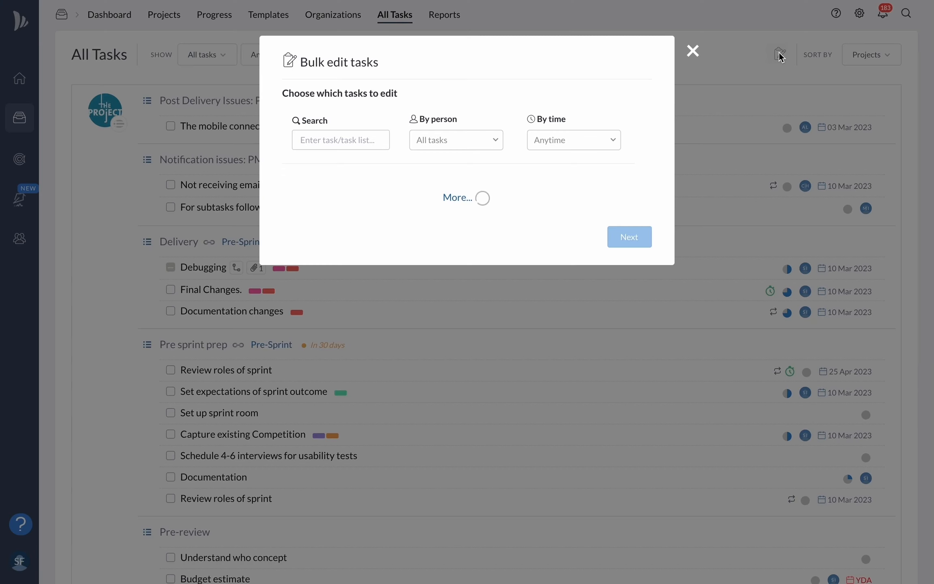
pyautogui.click(631, 411)
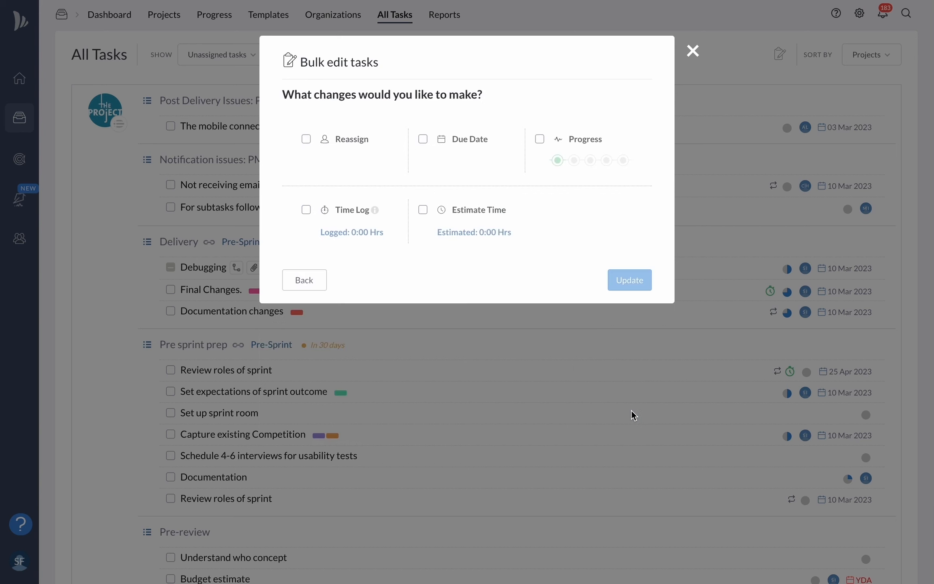
pyautogui.click(306, 139)
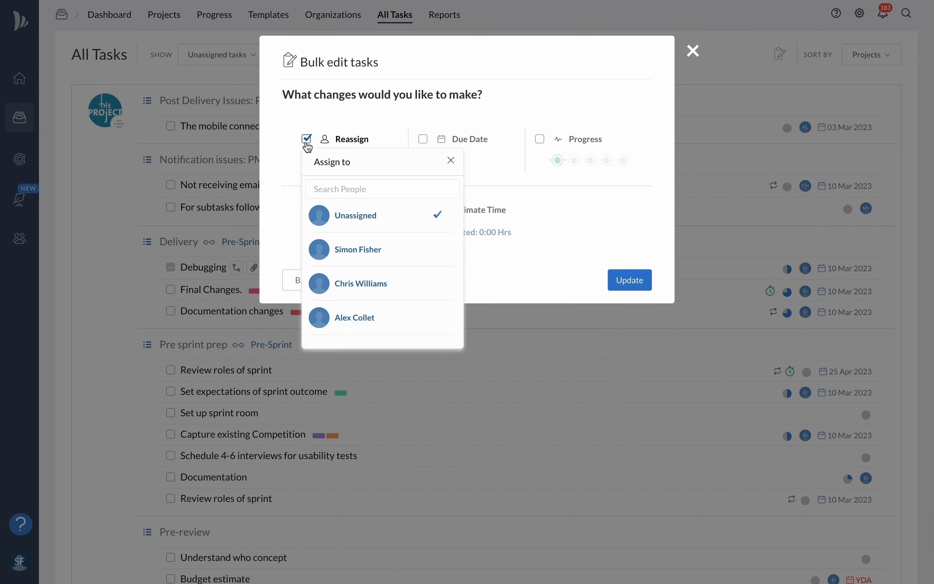
pyautogui.click(388, 319)
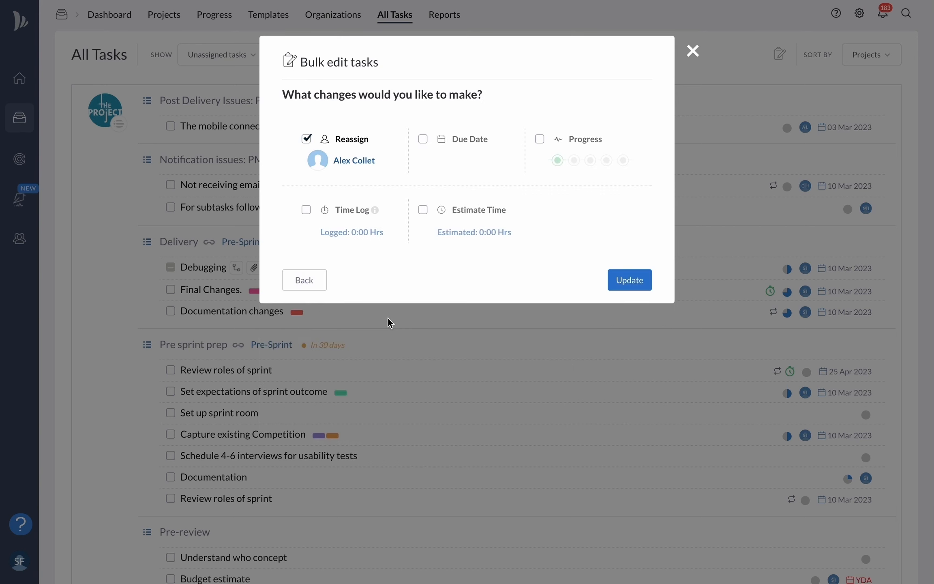
pyautogui.click(621, 283)
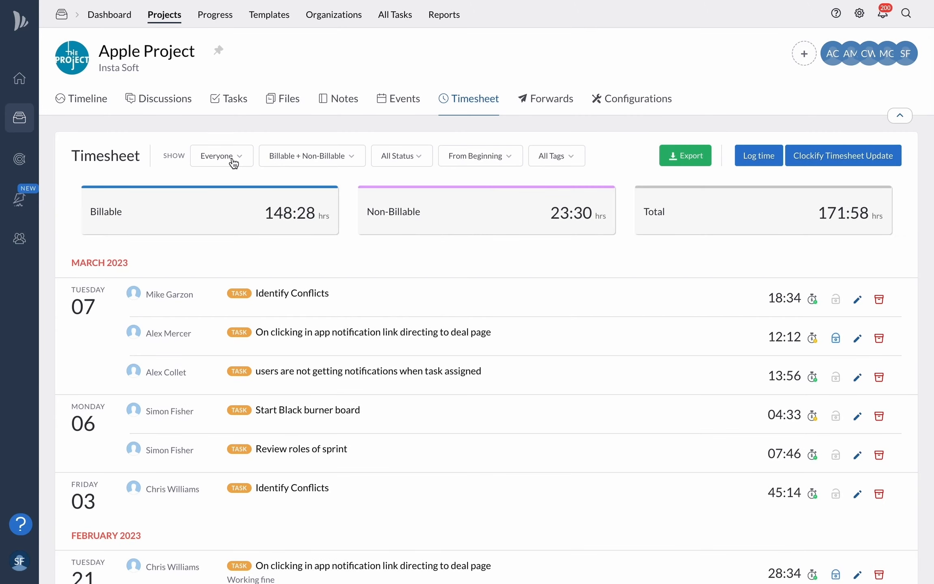
# Examine the person and billable filter options of the Apple Project timesheet.
pyautogui.click(234, 163)
pyautogui.click(234, 161)
pyautogui.click(310, 158)
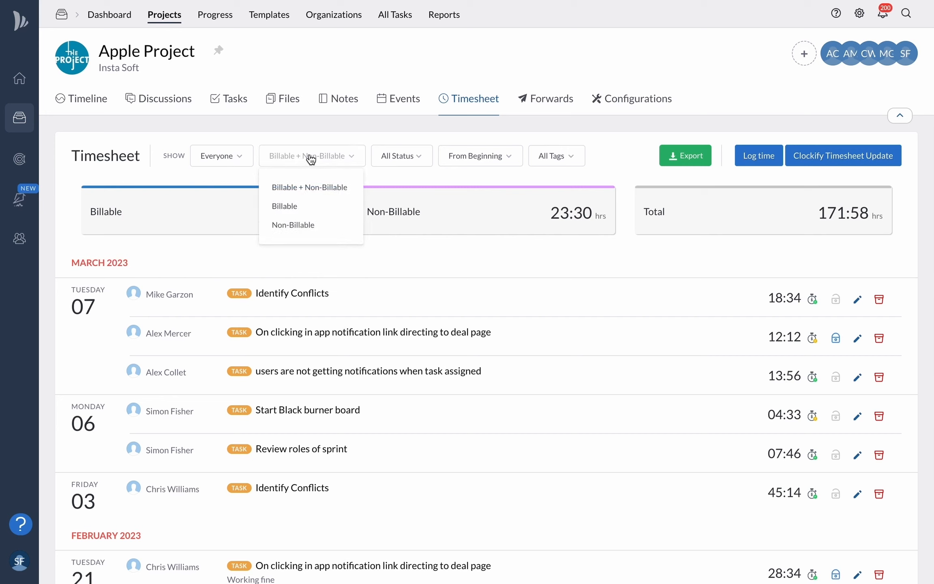
pyautogui.click(311, 159)
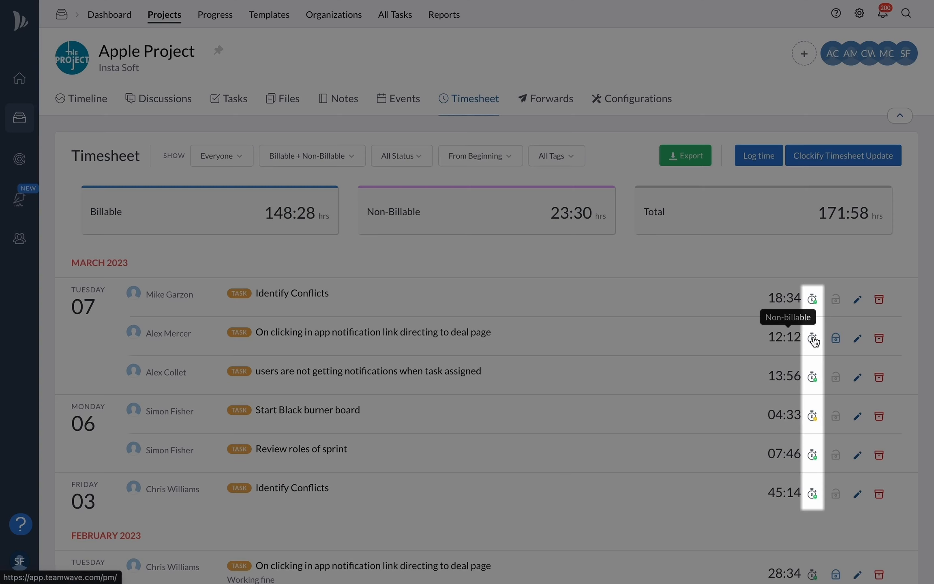
# Switch the 12:12 time log to billable and back to non-billable, and lock the 18:34 Identify Conflicts log.
pyautogui.click(813, 340)
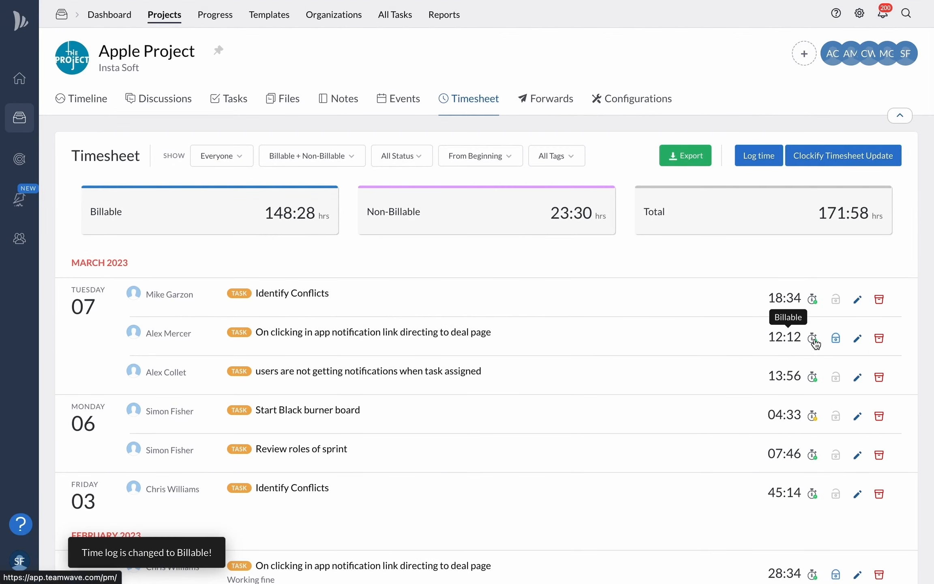
pyautogui.click(813, 340)
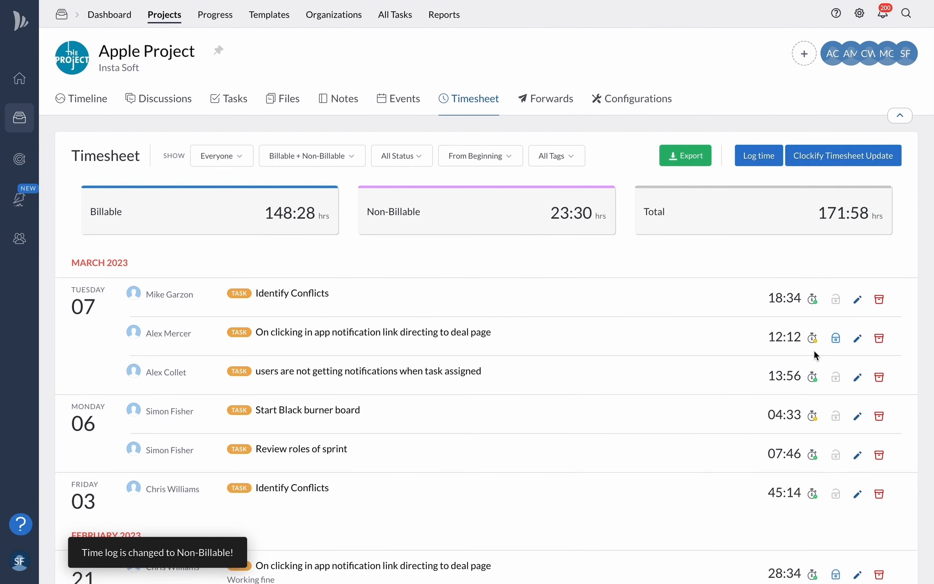
pyautogui.click(837, 302)
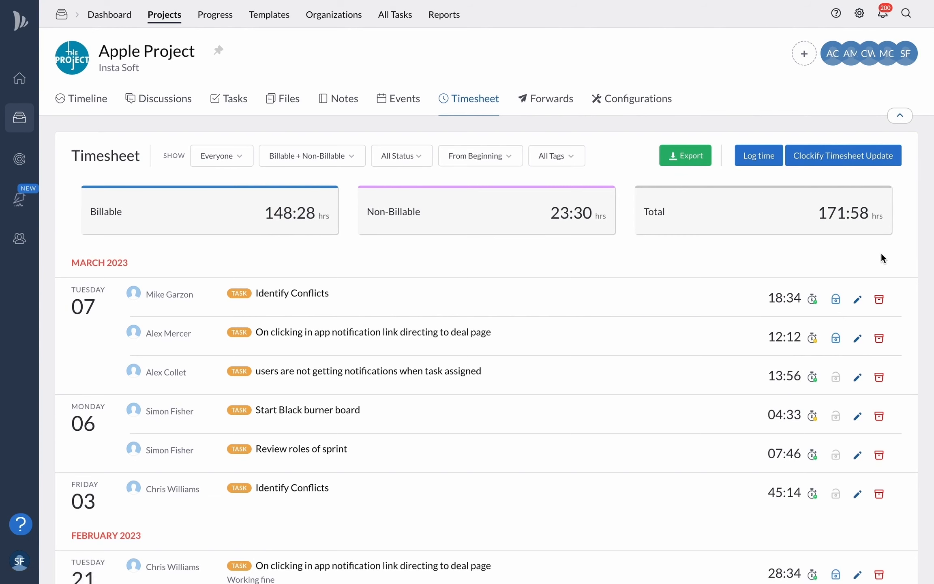
# Review the timesheet export formats and the time logged on the task "On clicking in app notification link directing to deal page".
pyautogui.click(687, 160)
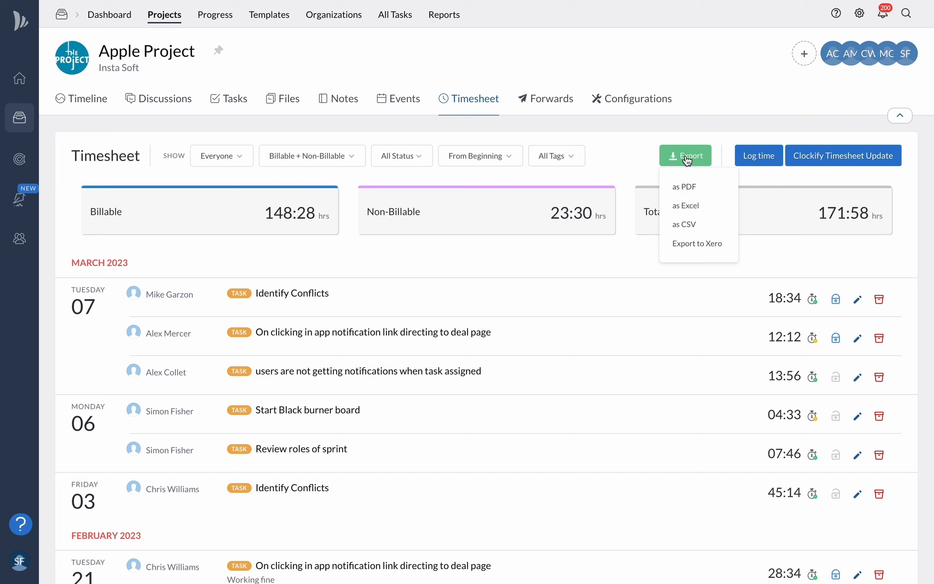
pyautogui.click(687, 159)
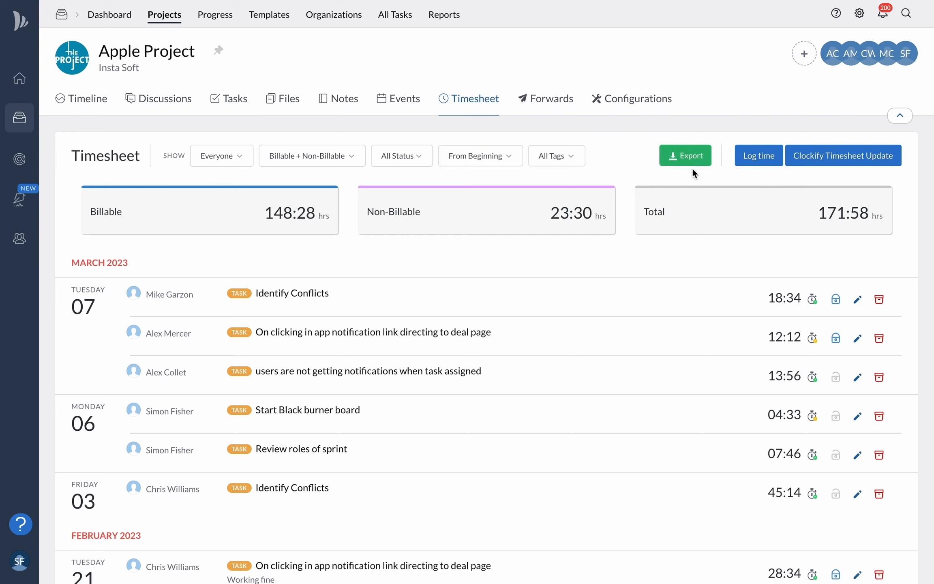
pyautogui.click(424, 338)
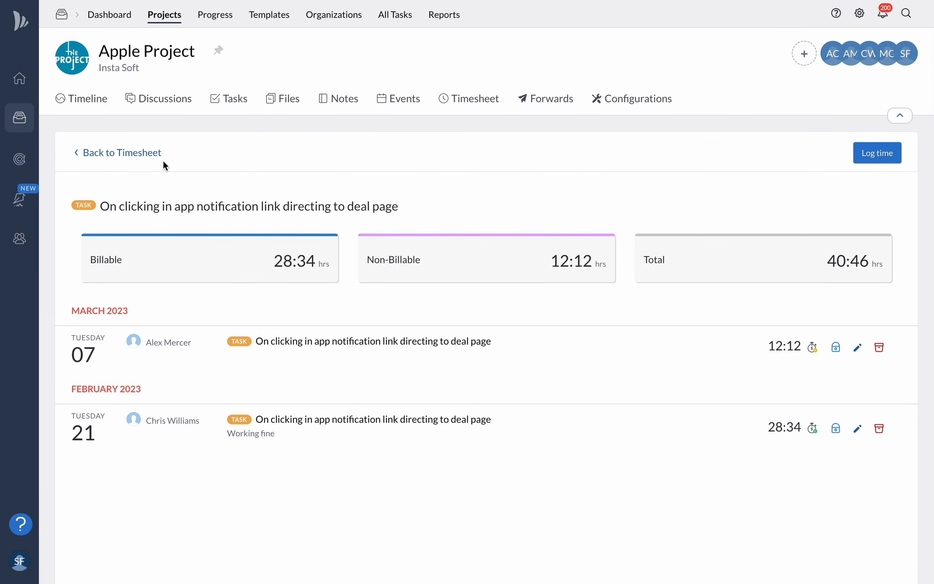
pyautogui.click(143, 154)
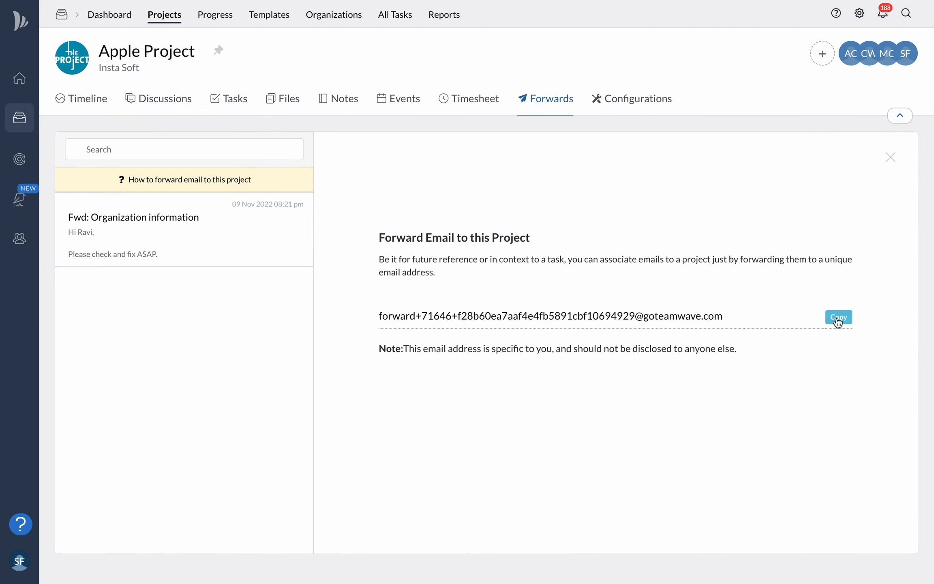
# Copy the project's forwarding address and, in Gmail, address a forward of the "Please find the changes required for the next release" email to it.
pyautogui.click(838, 320)
pyautogui.hotkey('ctrl', 'Tab')
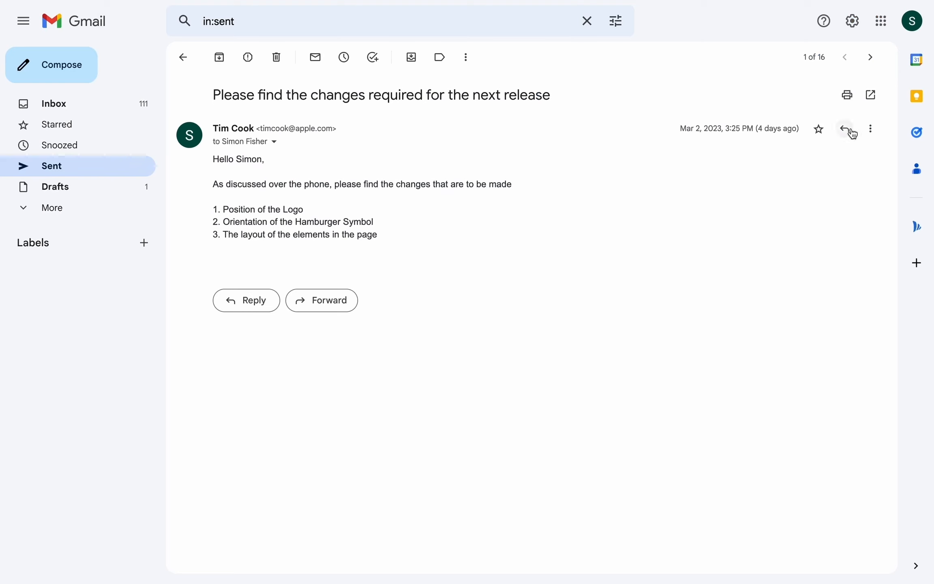
pyautogui.click(871, 129)
pyautogui.click(828, 169)
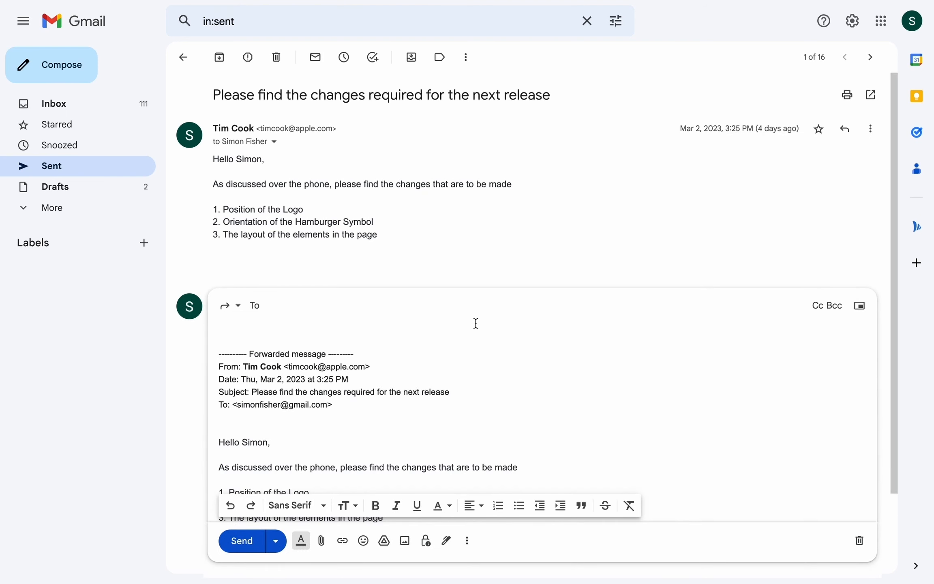
pyautogui.press('super+v')
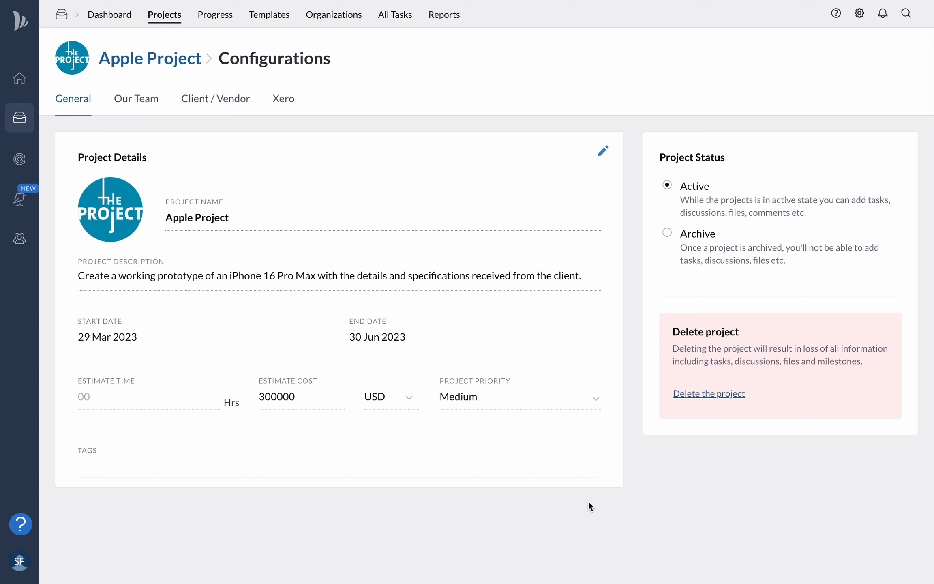
# In the Apple Project configurations, invite the client to collaborate with Full access permission, and open the Xero settings.
pyautogui.click(140, 107)
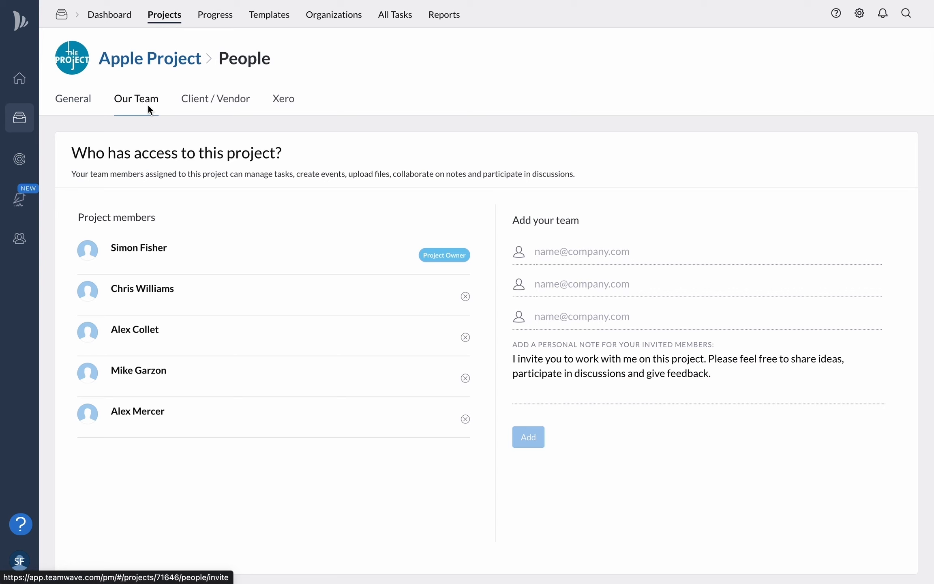
pyautogui.click(223, 104)
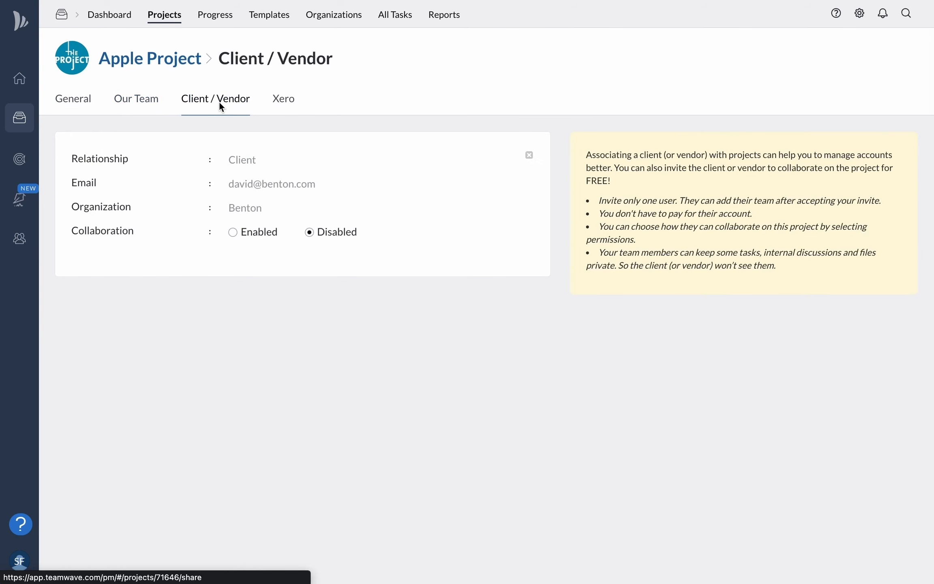
pyautogui.click(234, 233)
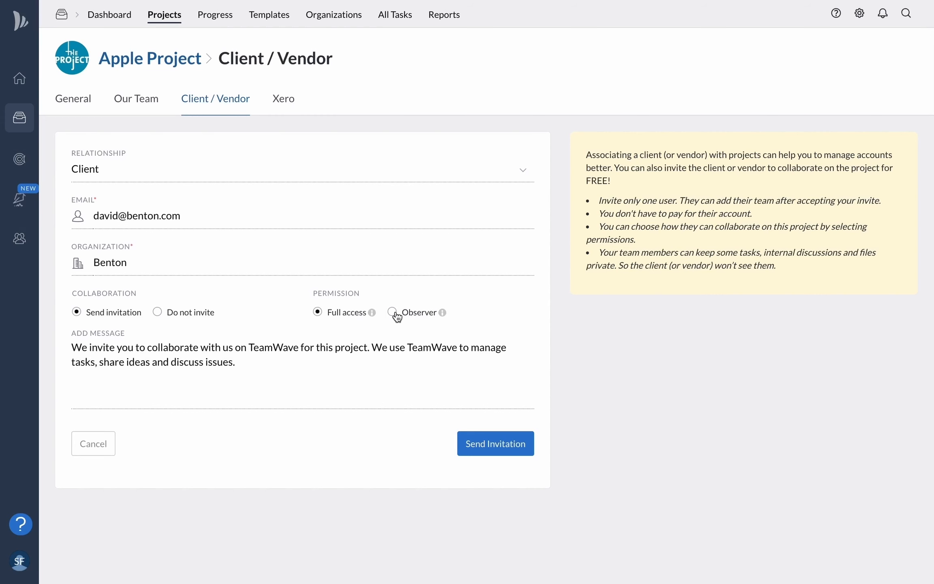
pyautogui.click(394, 313)
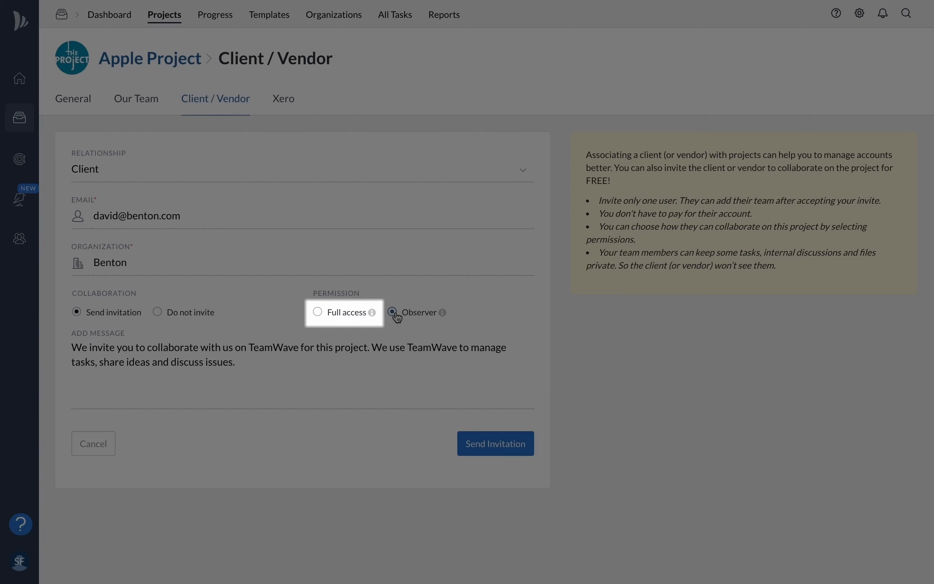
pyautogui.click(317, 312)
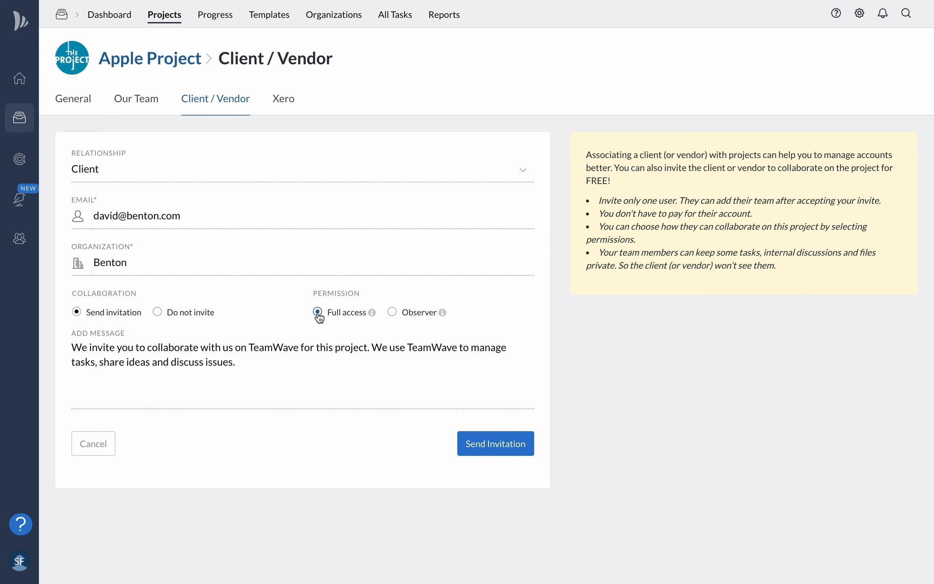
pyautogui.click(500, 443)
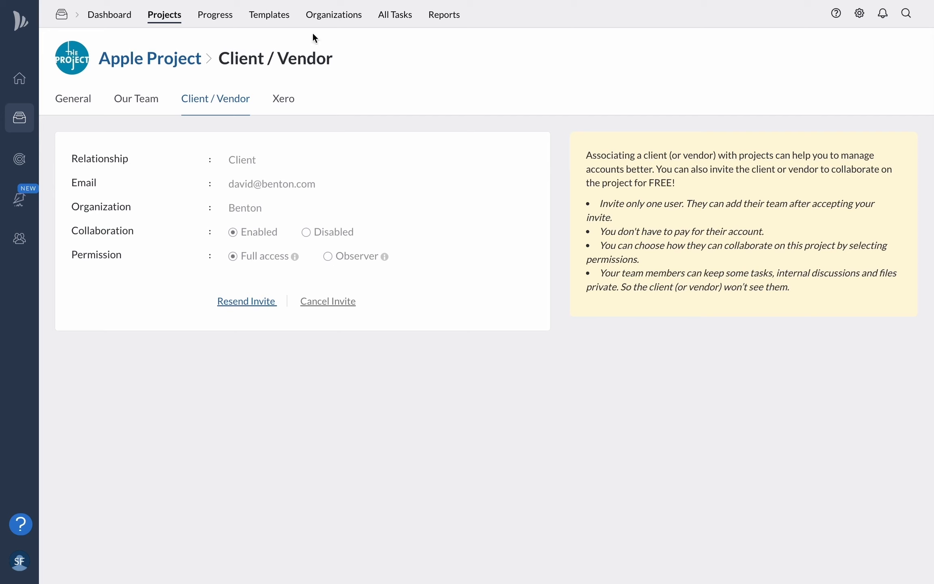
pyautogui.click(287, 105)
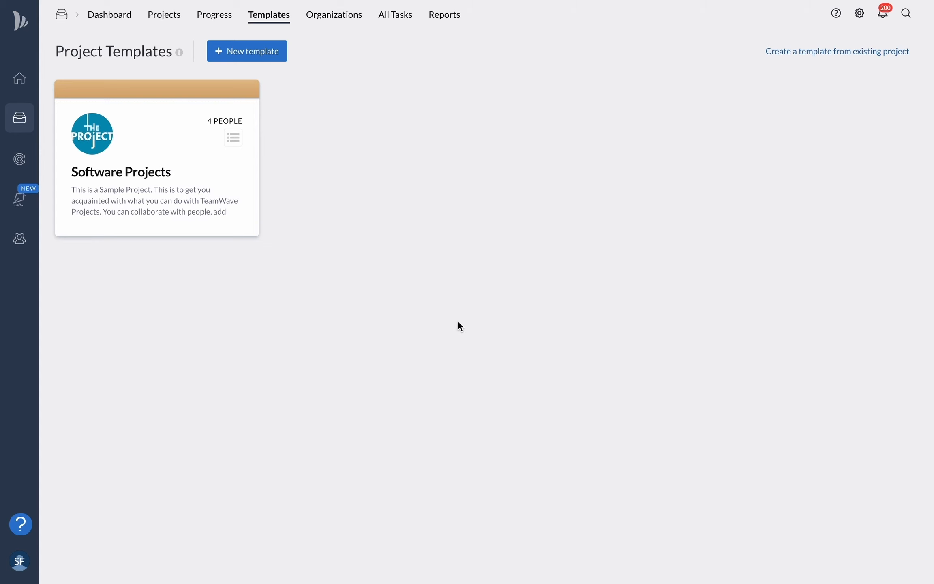
# Start a new project template named Prototyping Template, described as "This template can be used for projects that involve hardware development".
pyautogui.click(266, 53)
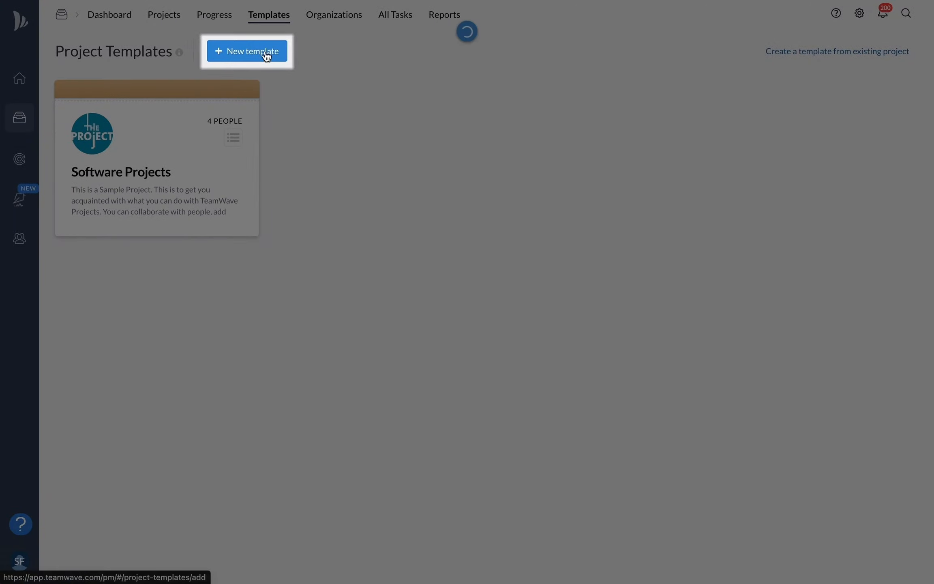
pyautogui.write('Prototyping Template')
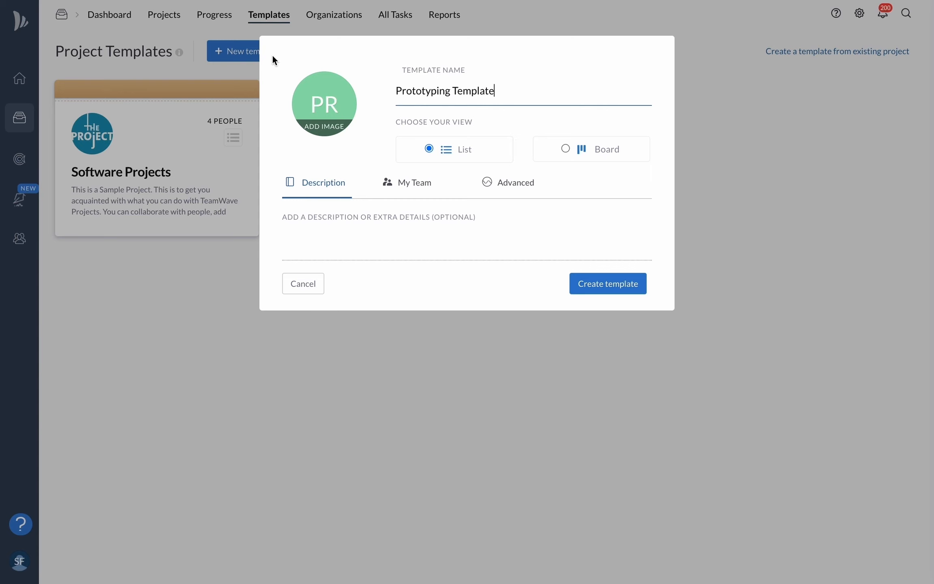
pyautogui.click(372, 216)
pyautogui.write('This template can be used for projects that involve hardware development')
# Add everyone to the Prototyping Template's team and create the template, keeping the default advanced settings.
pyautogui.click(410, 188)
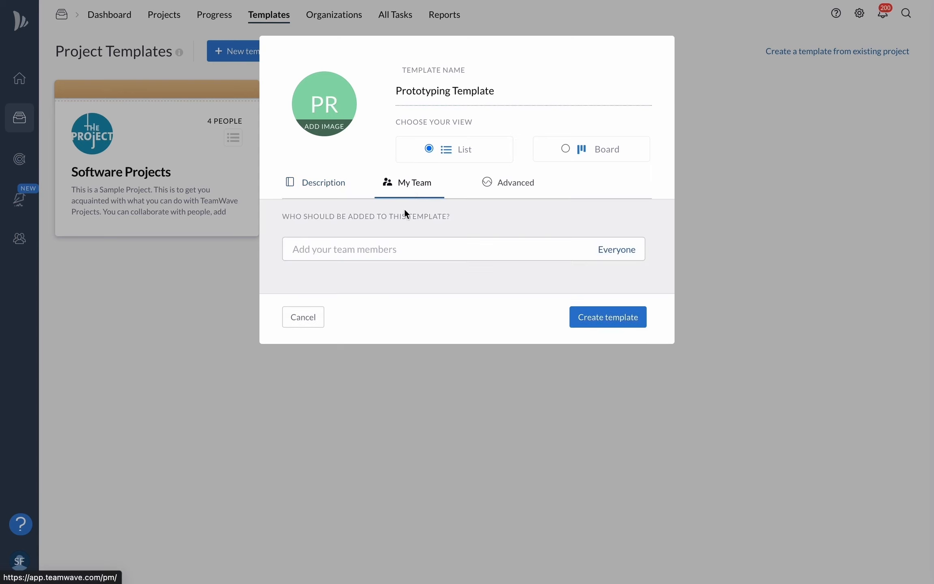
pyautogui.click(614, 249)
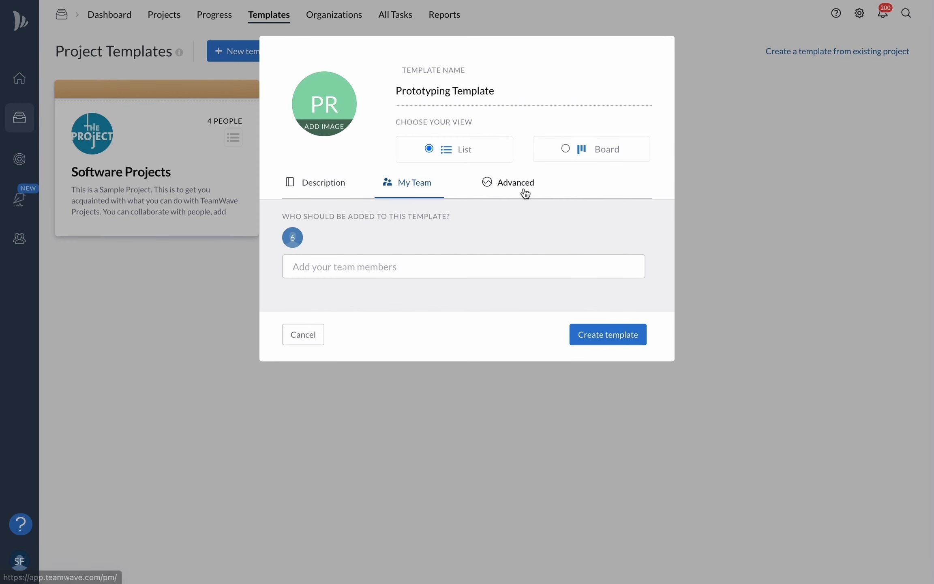
pyautogui.click(524, 190)
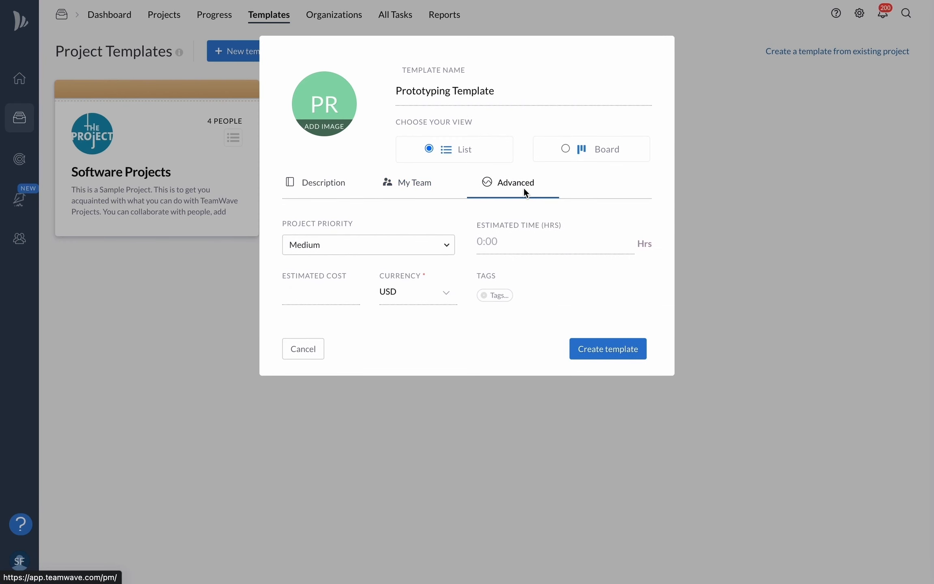
pyautogui.click(607, 350)
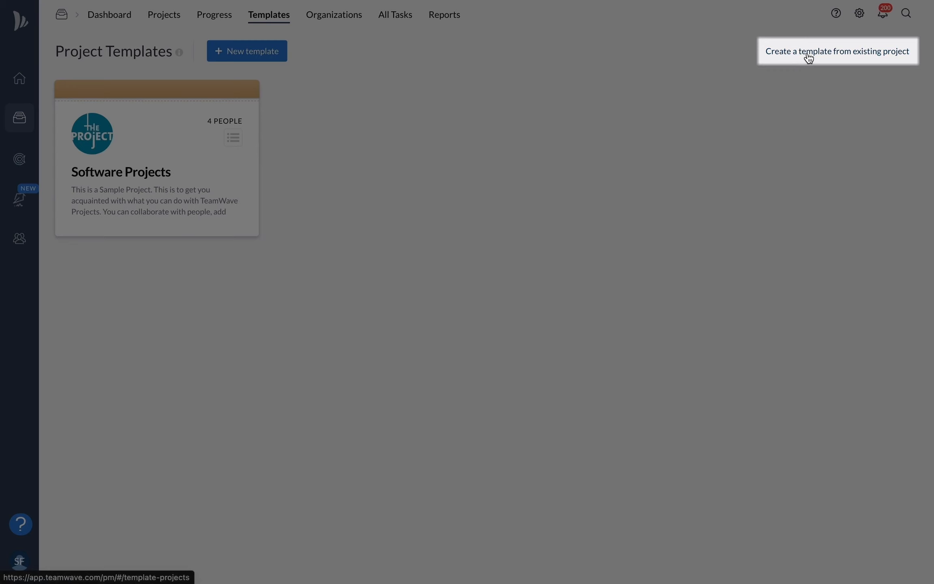
# Create a template from the existing Apple Project including its task assignments, and open the template's tasks.
pyautogui.click(809, 52)
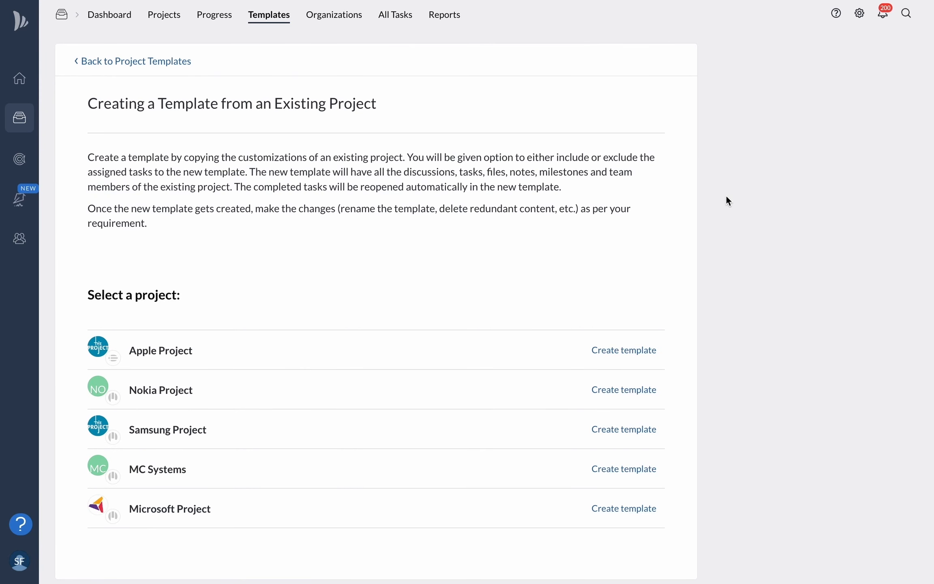
pyautogui.click(627, 351)
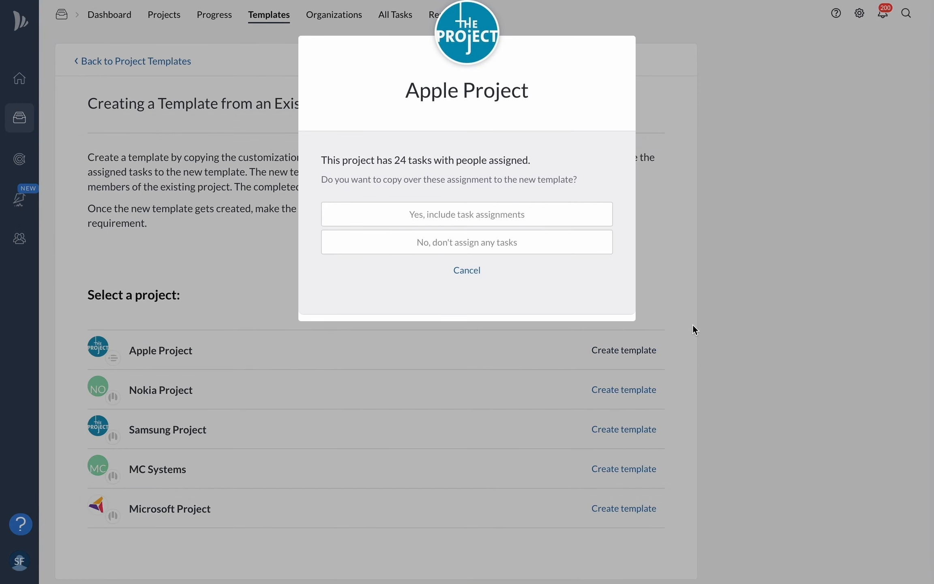
pyautogui.click(523, 214)
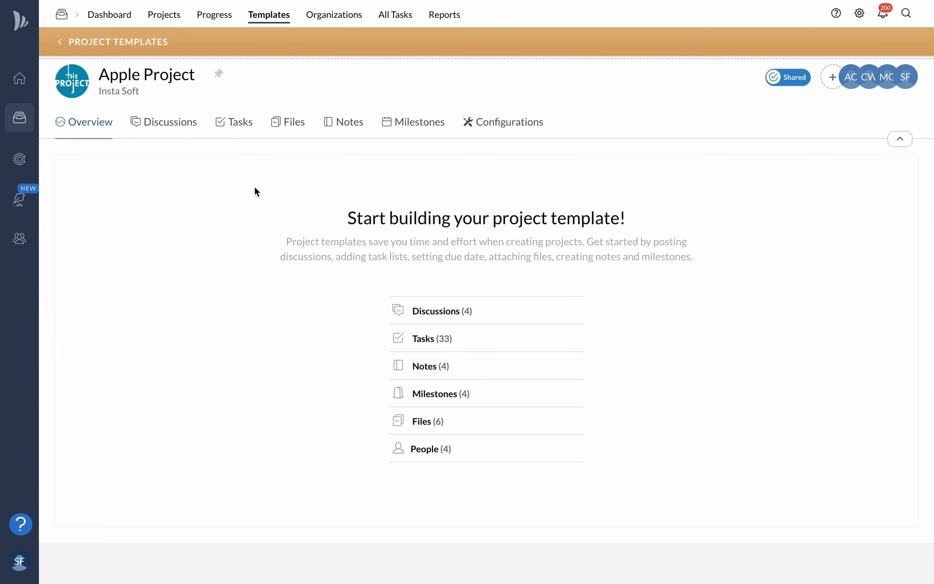
pyautogui.click(240, 123)
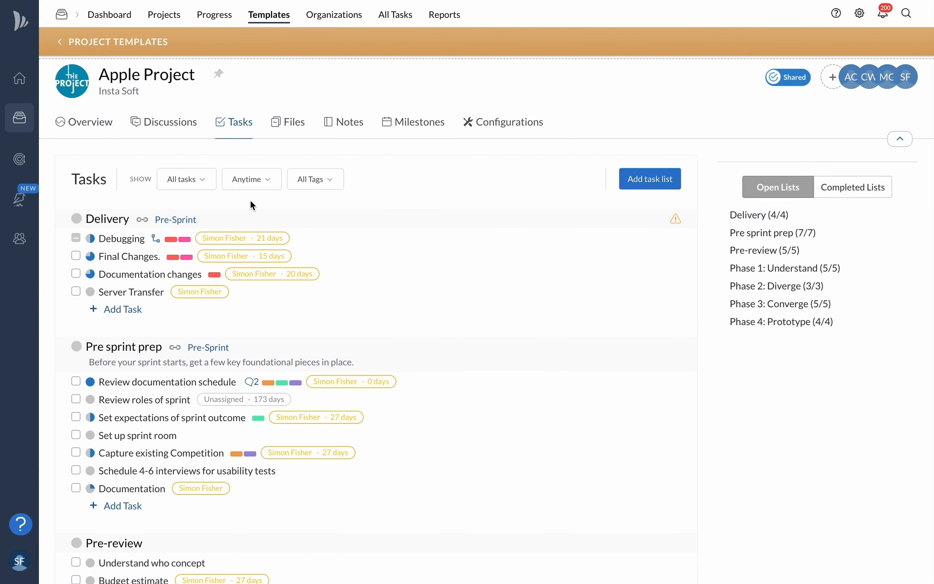
# Review the files and the notes carried over into the Apple Project template.
pyautogui.click(283, 123)
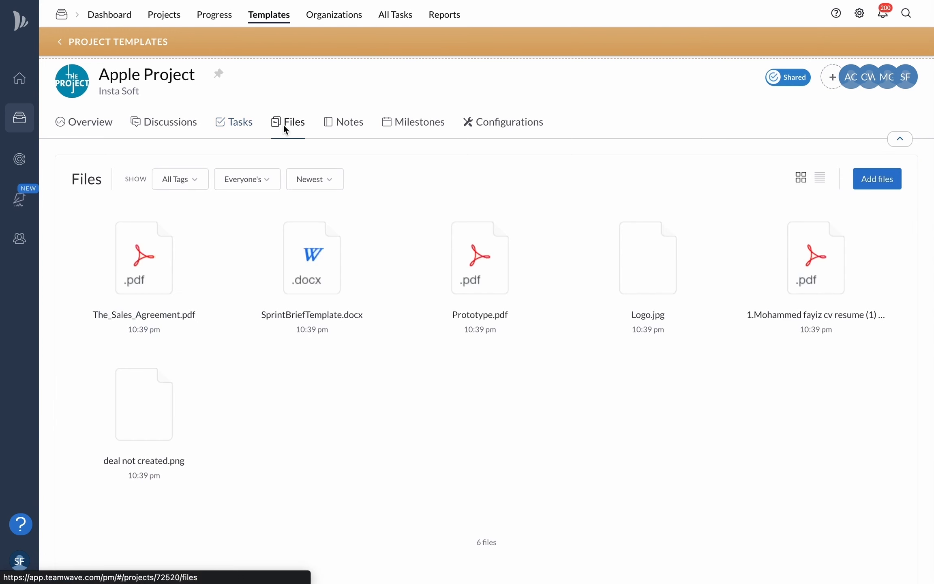
pyautogui.click(348, 125)
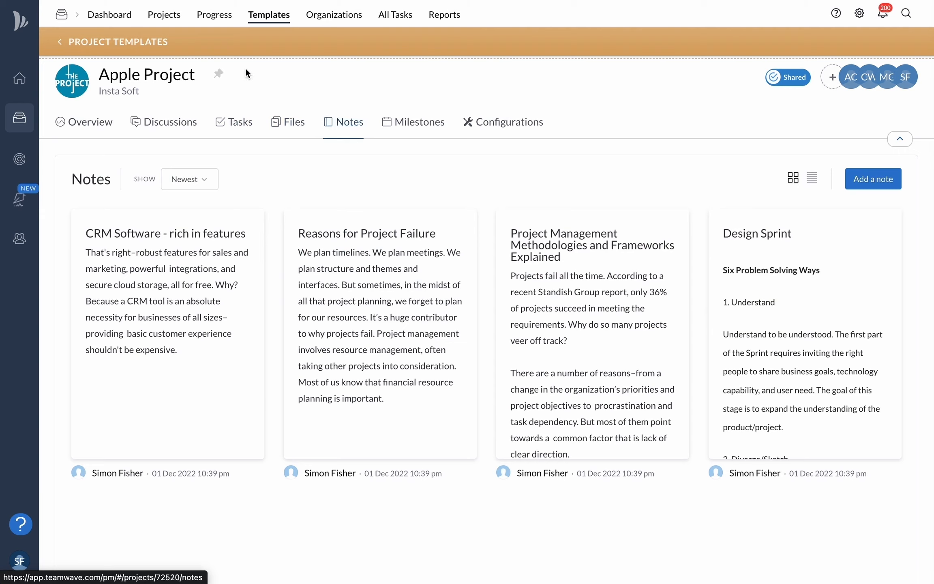
# Create a new project named Sony Project from the Apple Project template, and open its tasks.
pyautogui.click(161, 16)
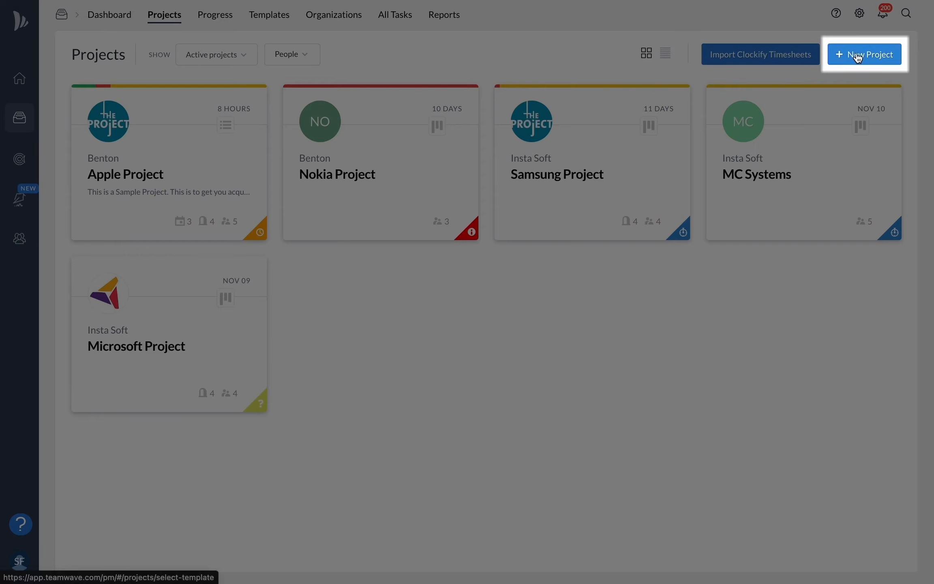
pyautogui.click(857, 57)
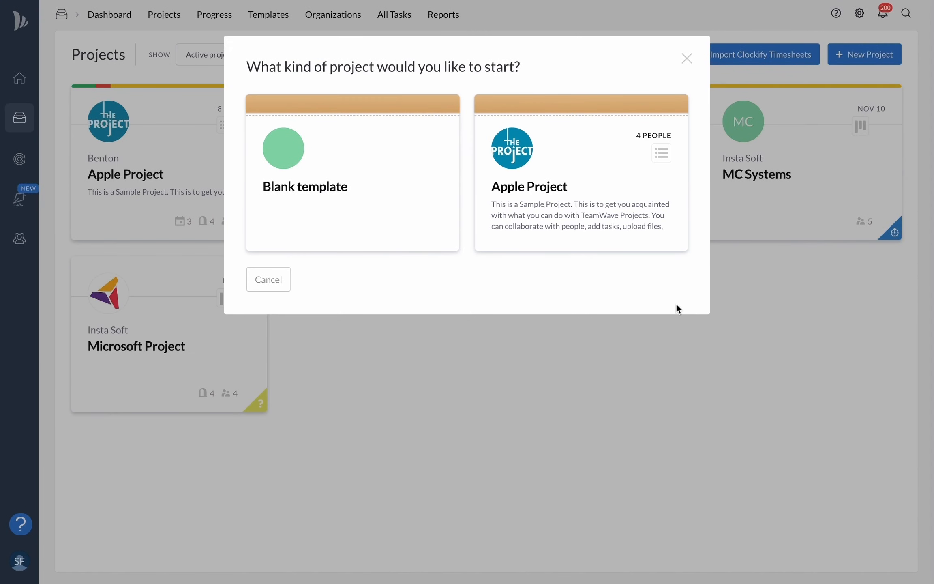
pyautogui.click(583, 210)
pyautogui.write('Sony Project')
pyautogui.click(616, 266)
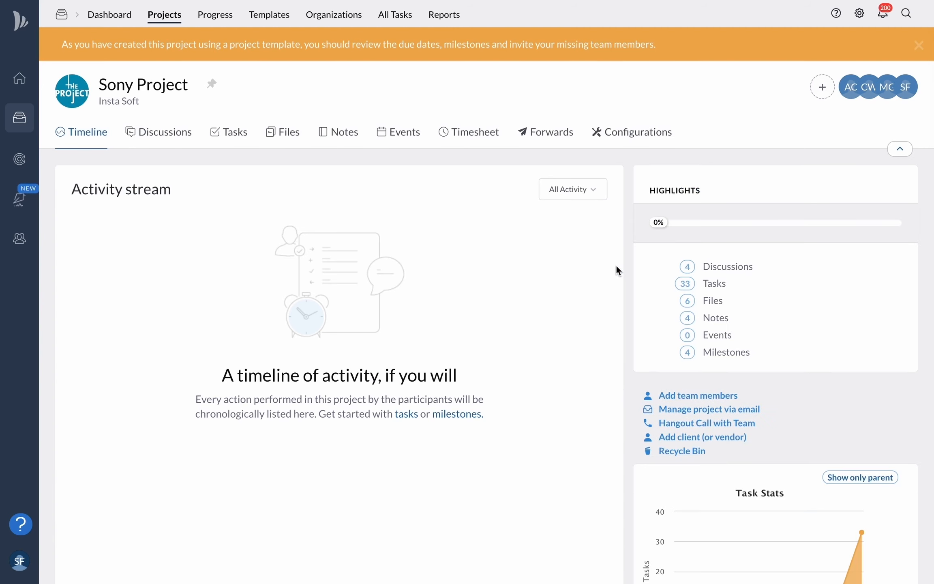
pyautogui.click(230, 136)
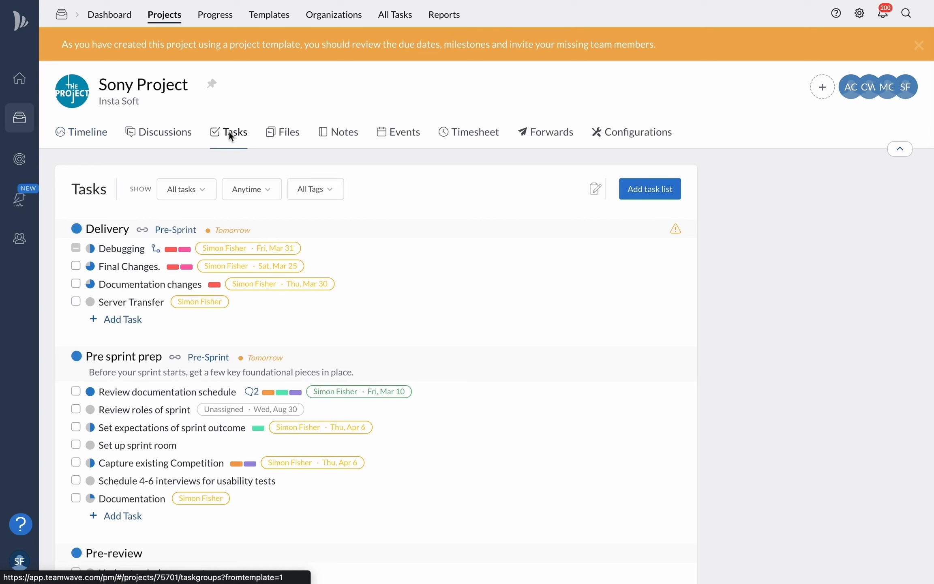
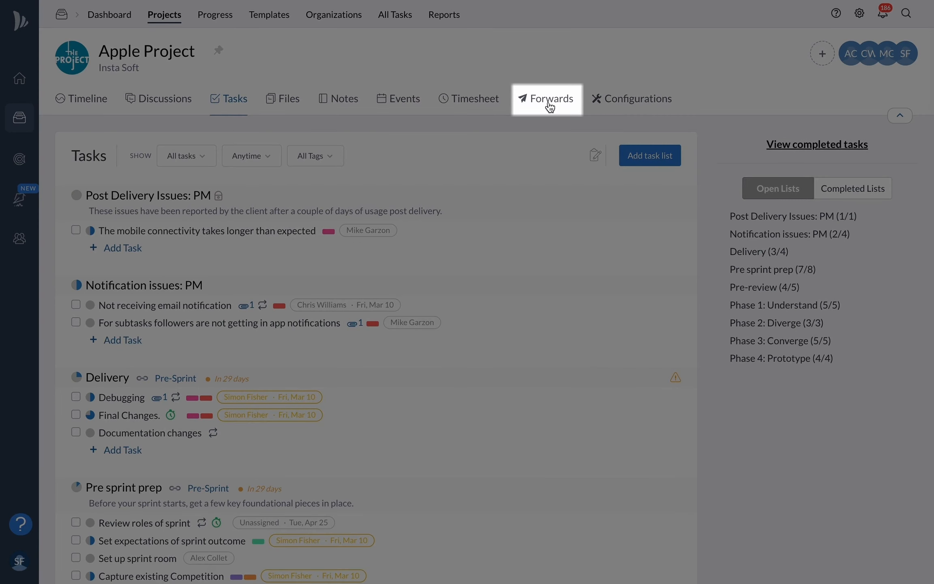
pyautogui.click(548, 101)
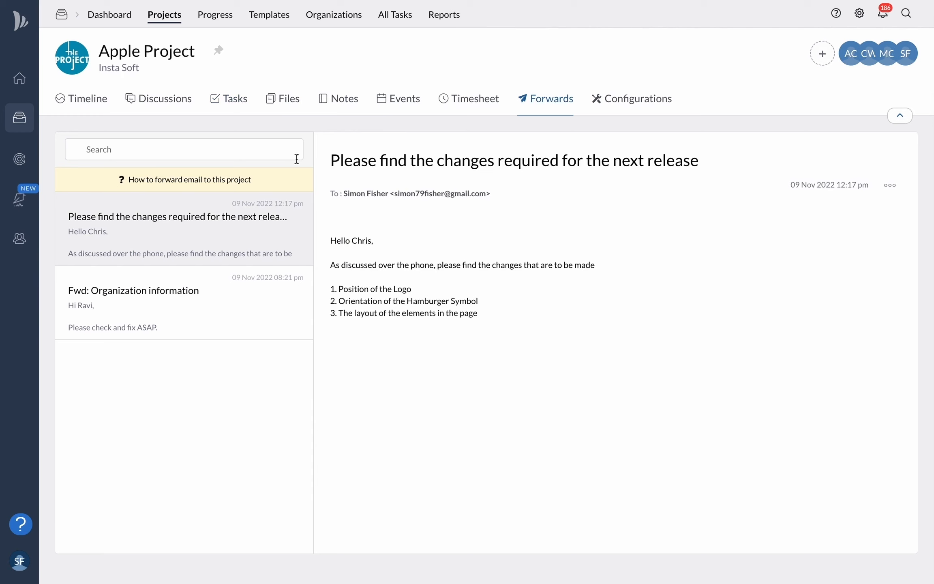
pyautogui.click(196, 180)
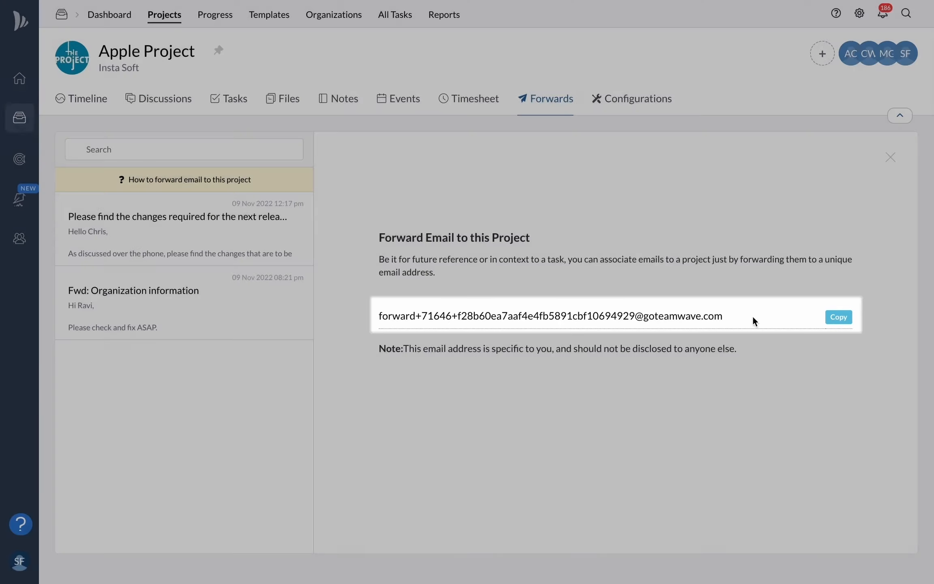
pyautogui.click(835, 318)
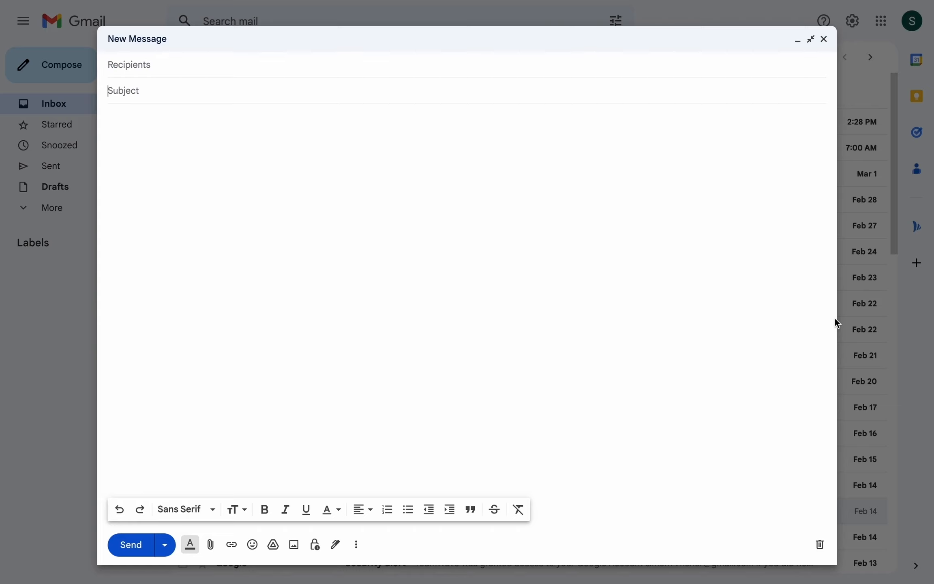
# Switch to Gmail, address the new message to the copied forwarding address, and set the subject to "Task List: Phase 4: Prototype".
pyautogui.click(510, 68)
pyautogui.hotkey('ctrl', 'v')
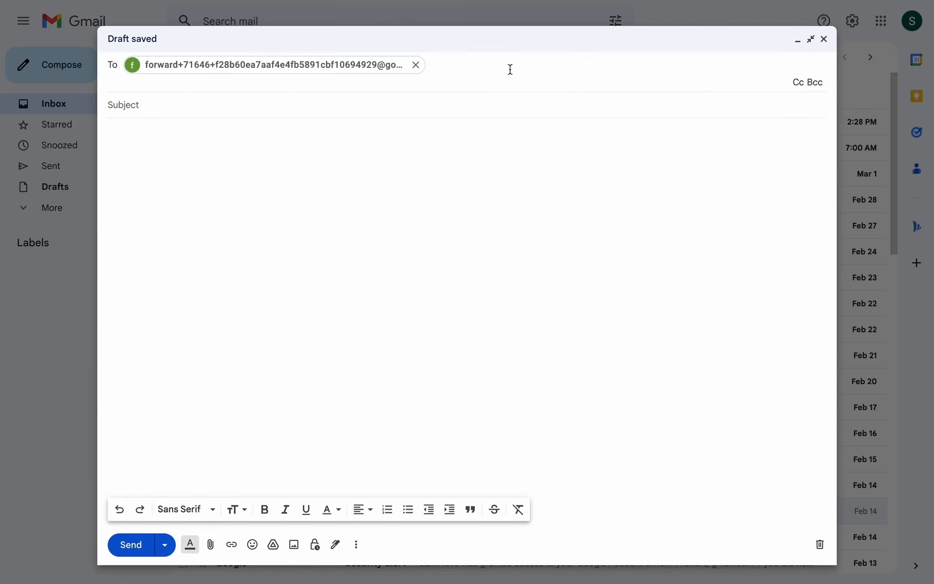
pyautogui.click(459, 103)
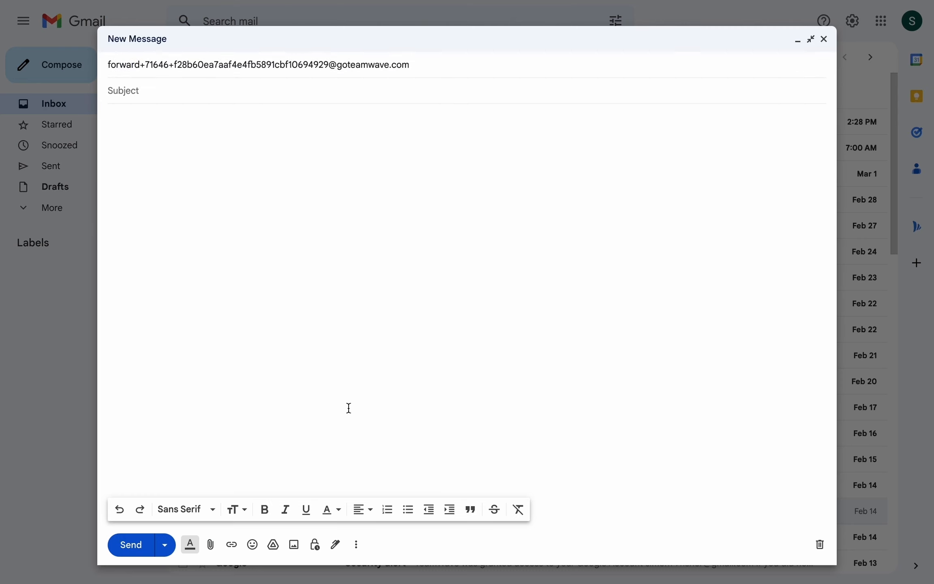
pyautogui.hotkey('ctrl', 'v')
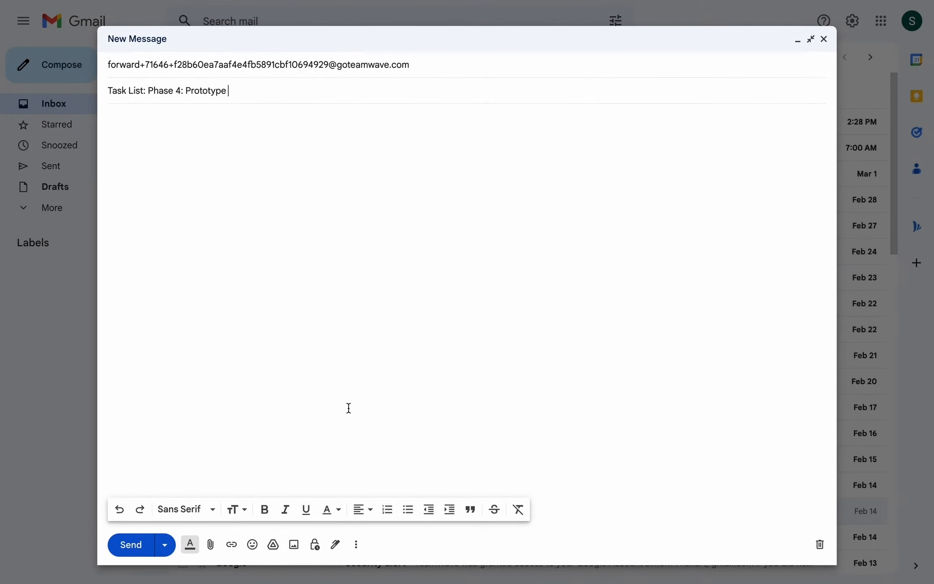
# Write the body as asterisk-marked tasks: Write real copy and get real data, Build prototype, Build prototype 2, Develop a strategy.
pyautogui.click(349, 407)
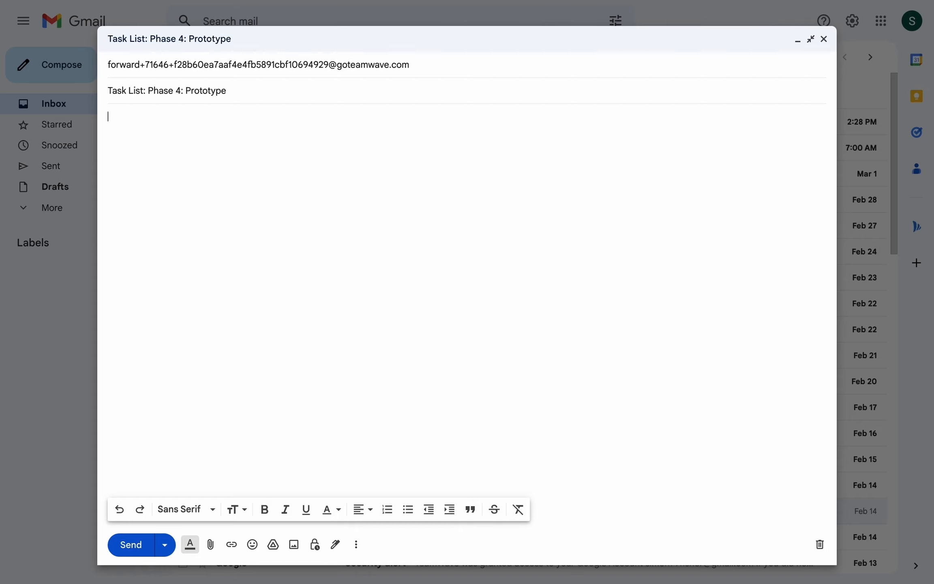
pyautogui.write('* Write real copy and get real data * Build prototype * Build prototype 2 * Develop a strategy')
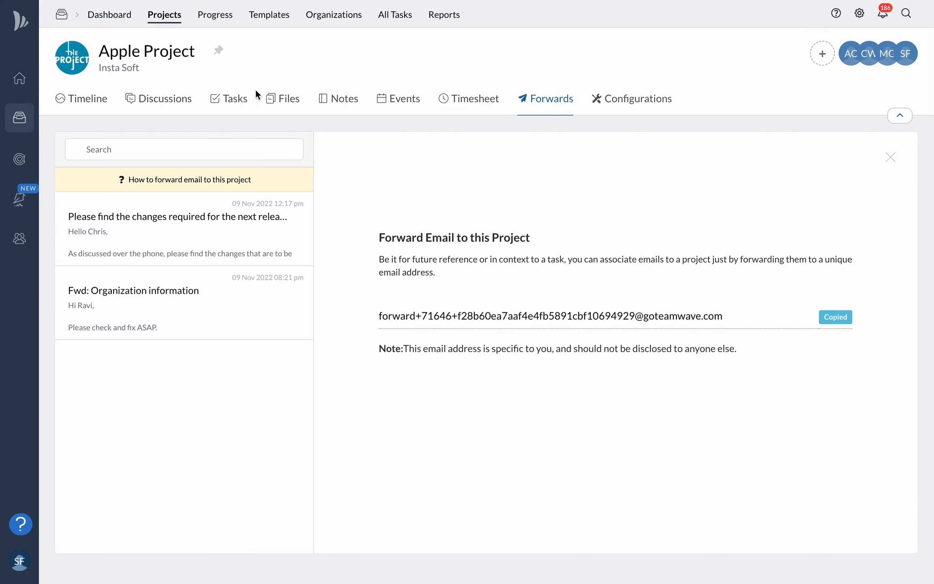
# Switch back to TeamWave and check the Apple Project's task lists for the emailed tasks.
pyautogui.click(222, 104)
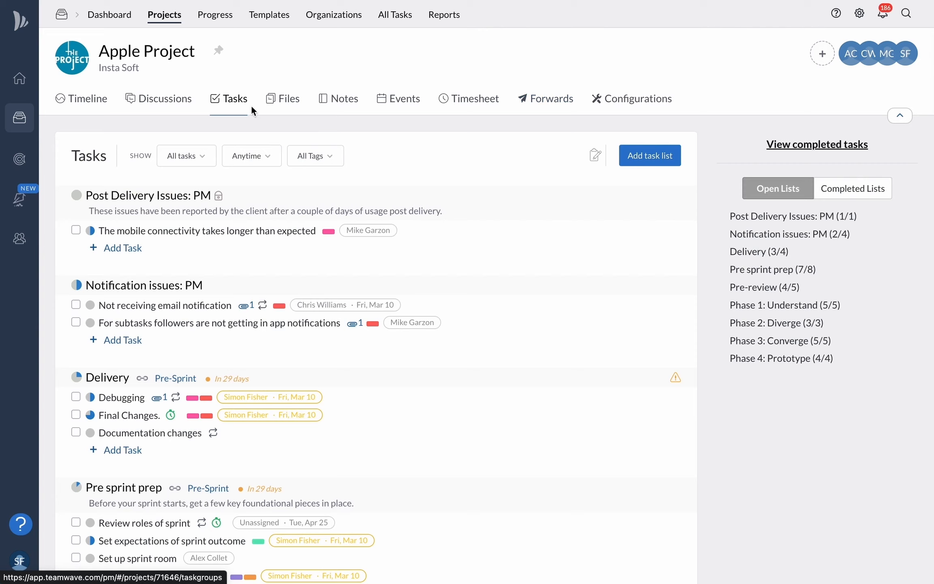
pyautogui.scroll(-15, 368, 143)
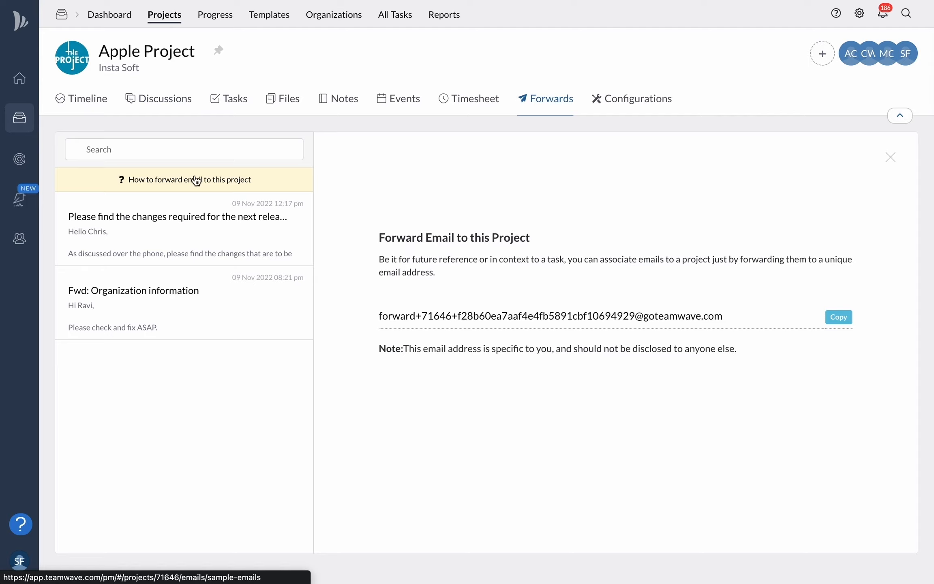
# Email "Discussion: Team outing this weekend?" to the project's copied forwarding address with the team outing question as body, and open the resulting discussion.
pyautogui.click(196, 180)
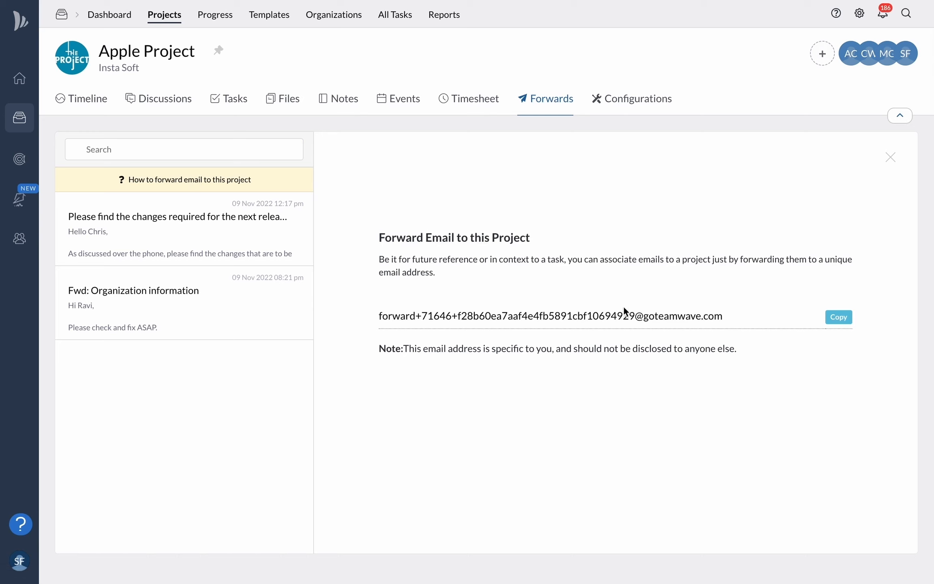
pyautogui.click(838, 319)
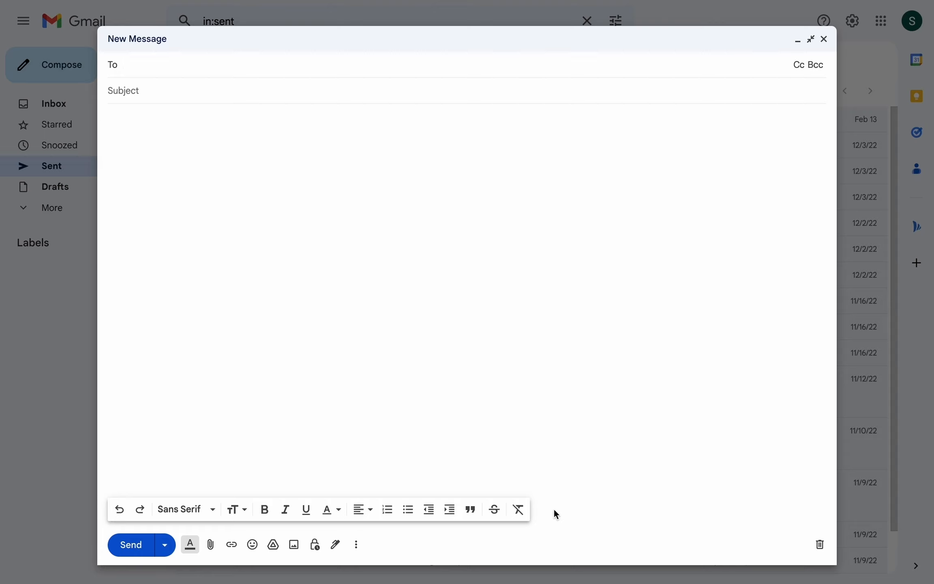
pyautogui.press('super+v')
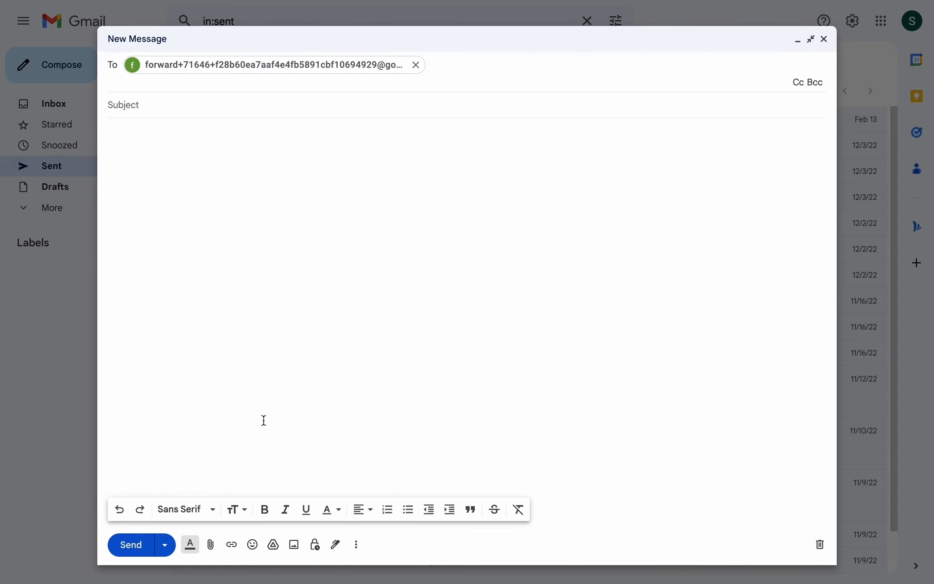
pyautogui.press('super+v')
pyautogui.press('Tab')
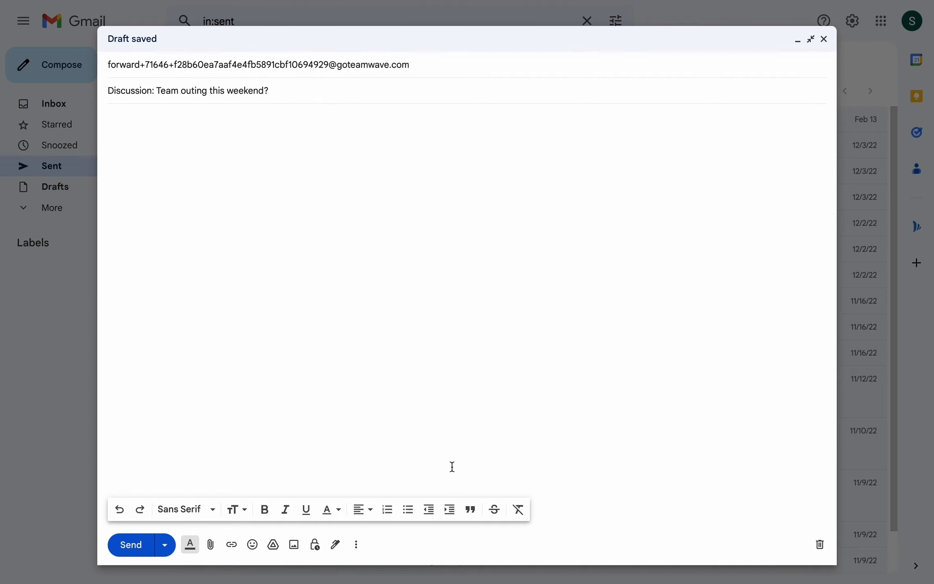
pyautogui.press('super+v')
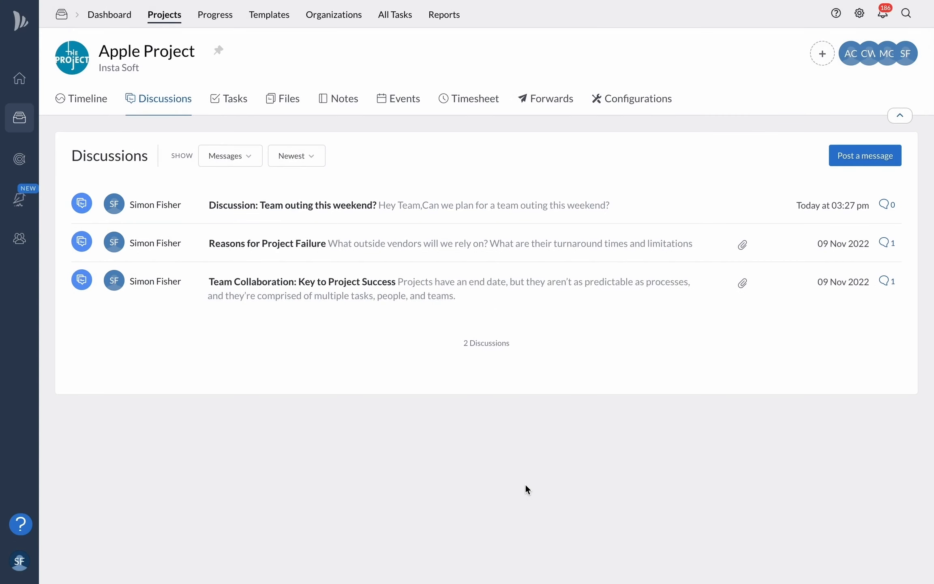
pyautogui.click(377, 205)
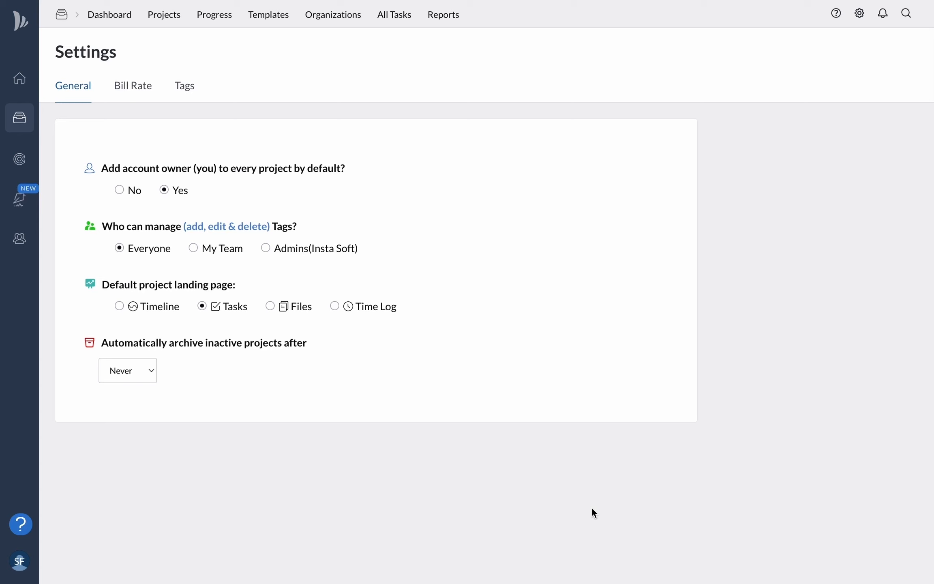
# Open the Bill Rate section of the project settings.
pyautogui.click(138, 94)
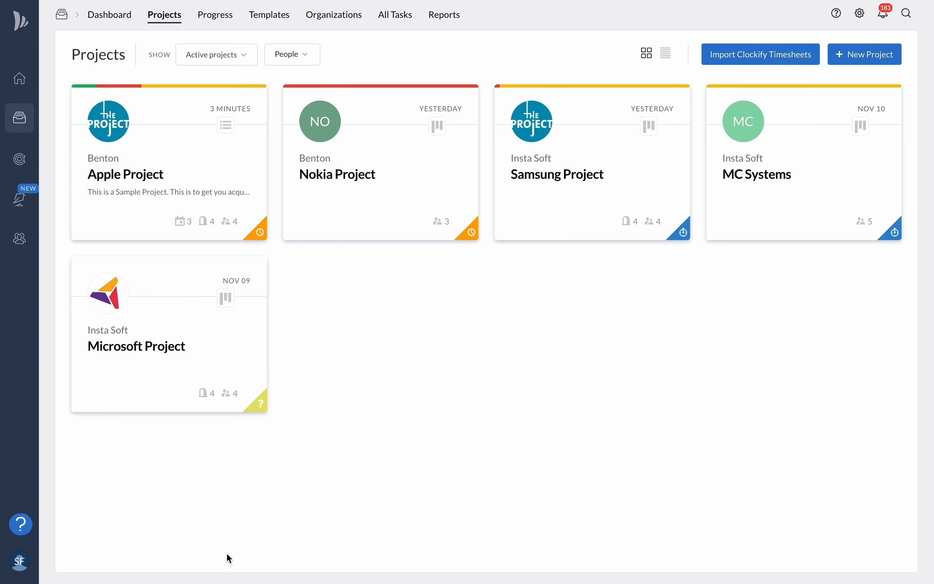
# Open the user permissions page and review the Regular User role's Projects and CRM permissions.
pyautogui.click(19, 560)
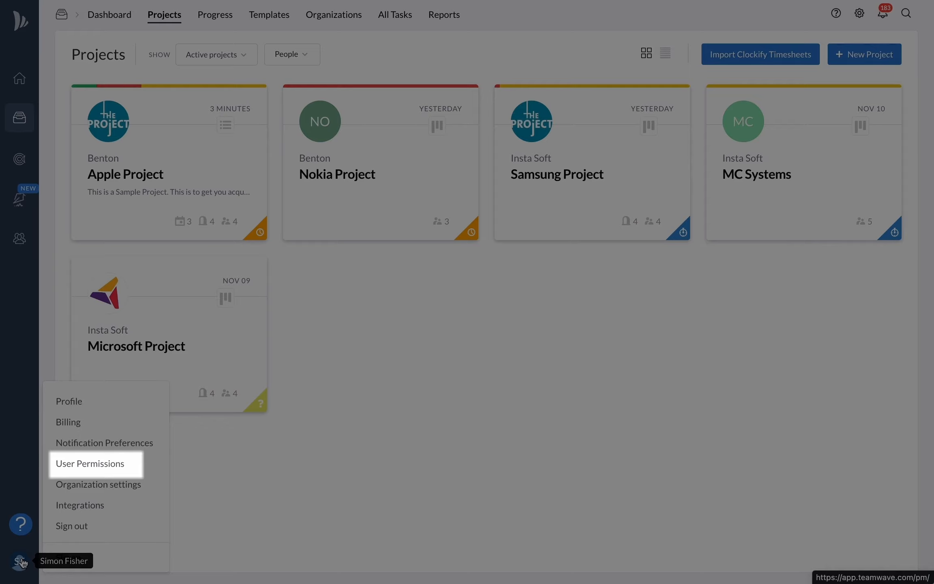
pyautogui.click(74, 467)
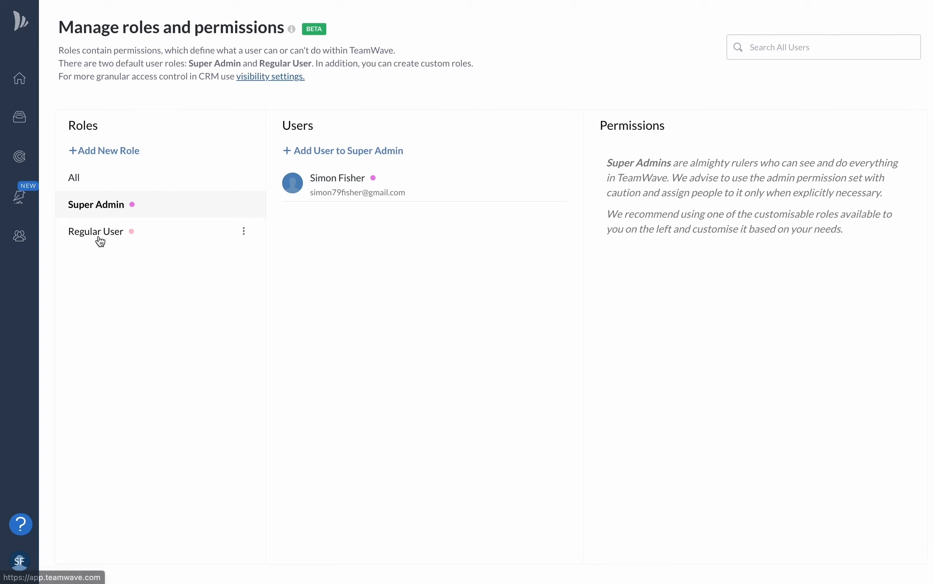
pyautogui.click(129, 236)
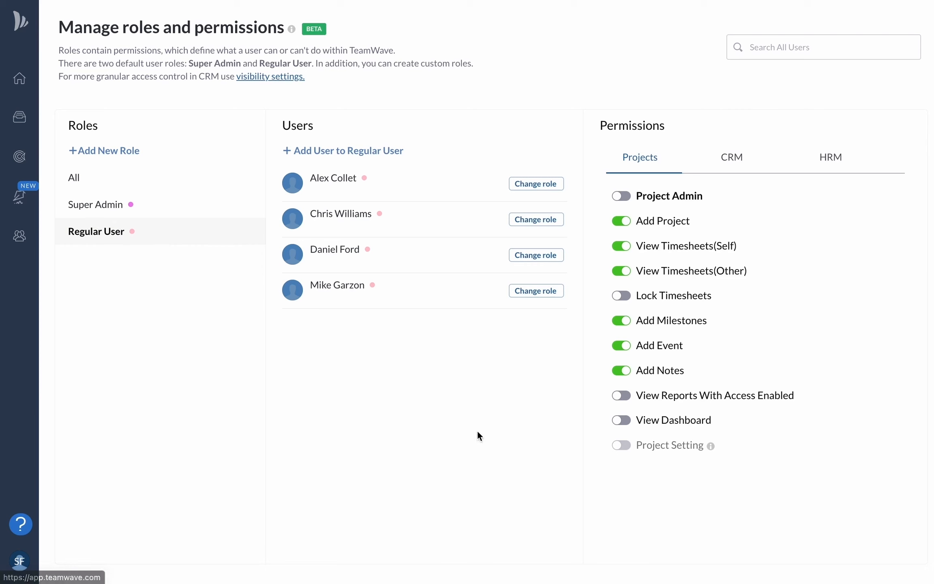
pyautogui.click(732, 158)
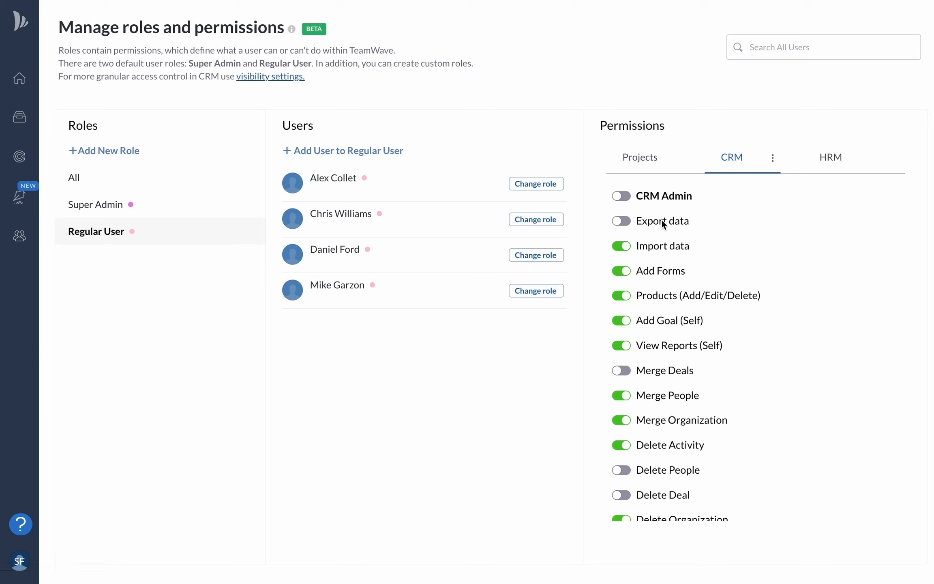
# Turn off Add Project, View Timesheets(Other) and Add Milestones in the Regular User role's Projects permissions, and open its HRM permissions.
pyautogui.click(641, 163)
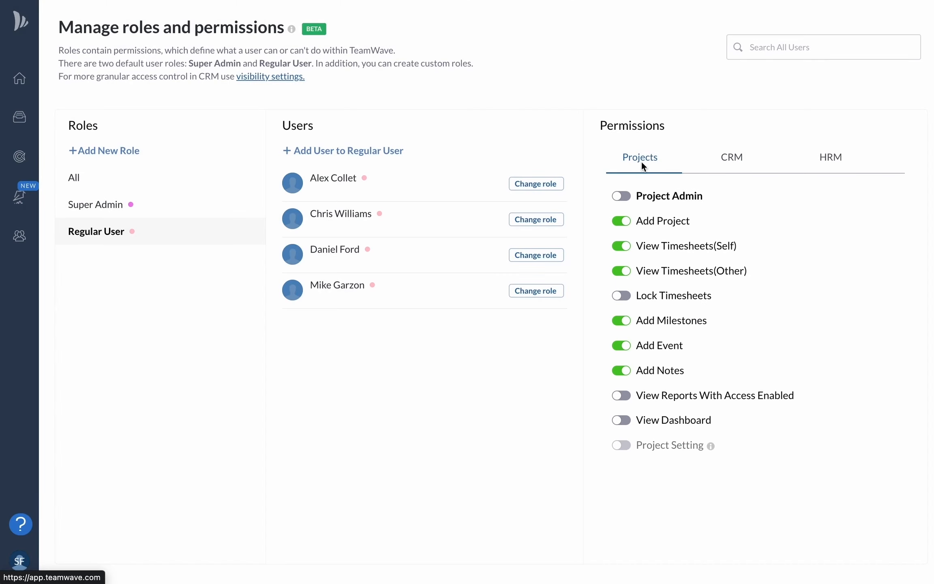
pyautogui.click(621, 221)
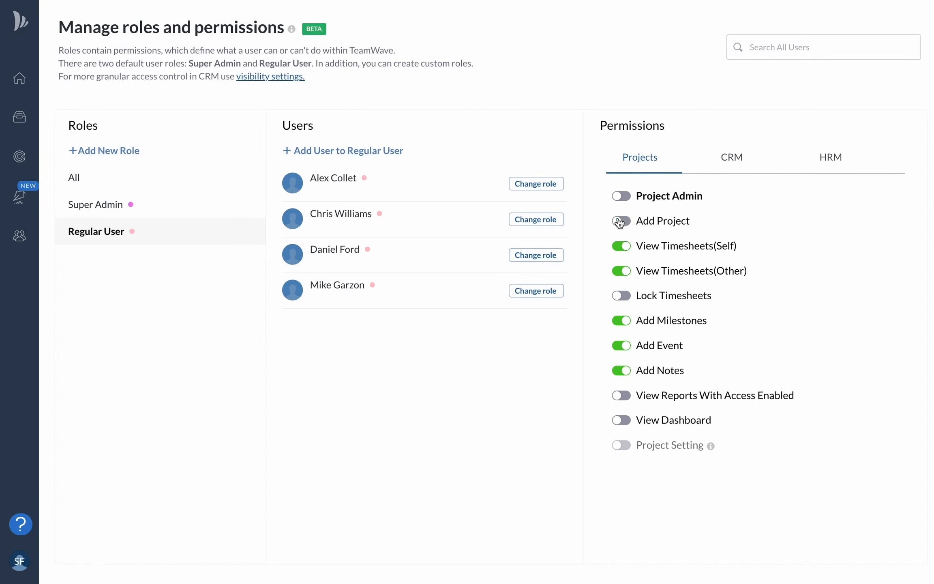
pyautogui.click(620, 272)
pyautogui.click(618, 324)
pyautogui.click(838, 157)
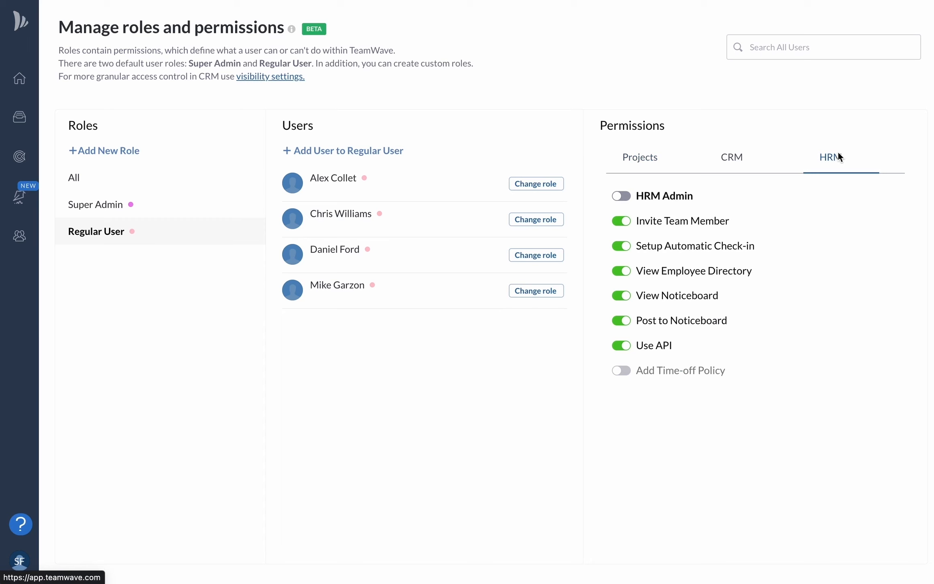